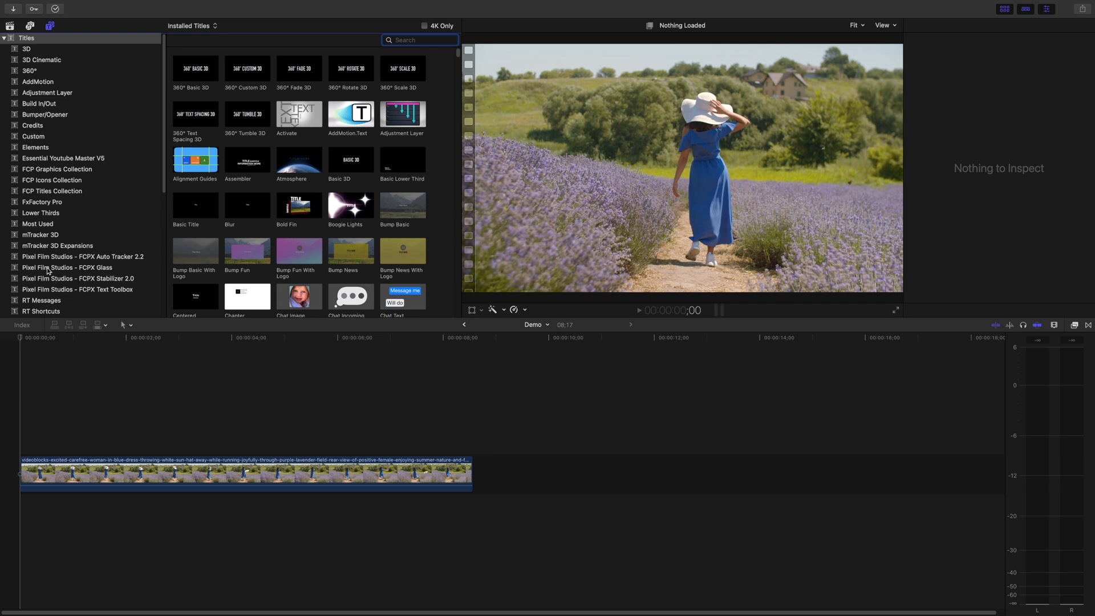
Add Glass Title 8 from the Pixel Film Studios - FCPX Glass titles above the lavender field clip, starting at its beginning.
left_click(49, 271)
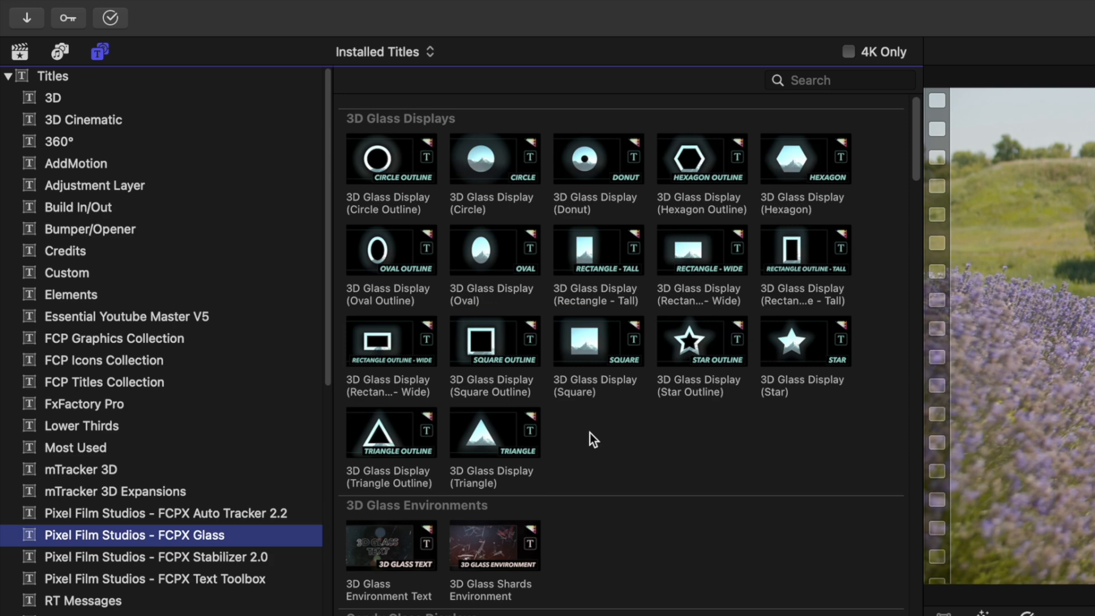
scroll(590, 432, "down", 15)
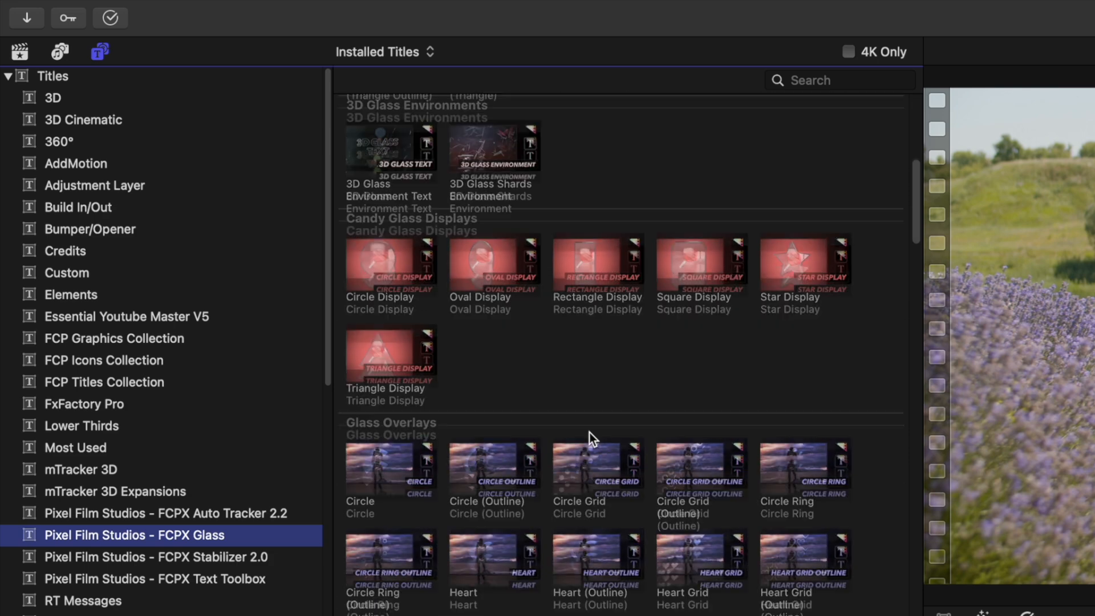
scroll(580, 394, "down", 20)
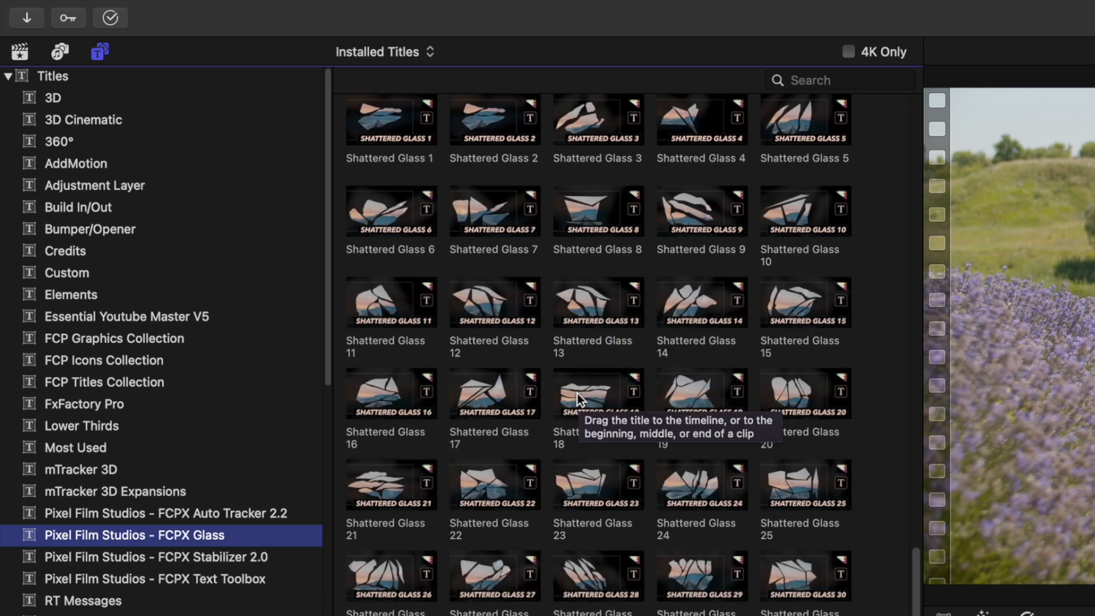
scroll(578, 394, "up", 15)
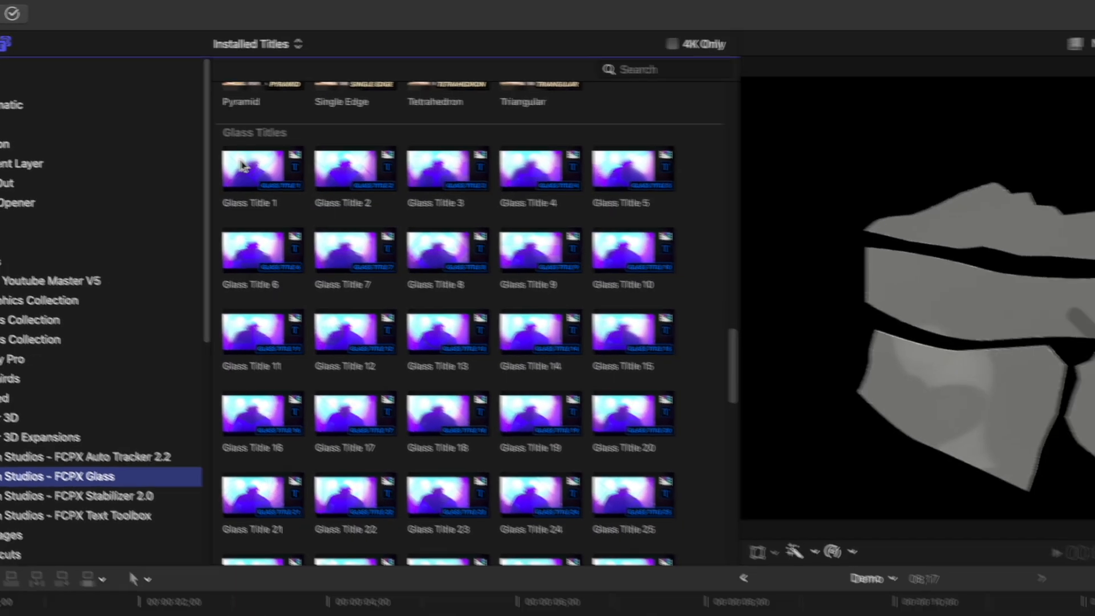
mouse_move(364, 187)
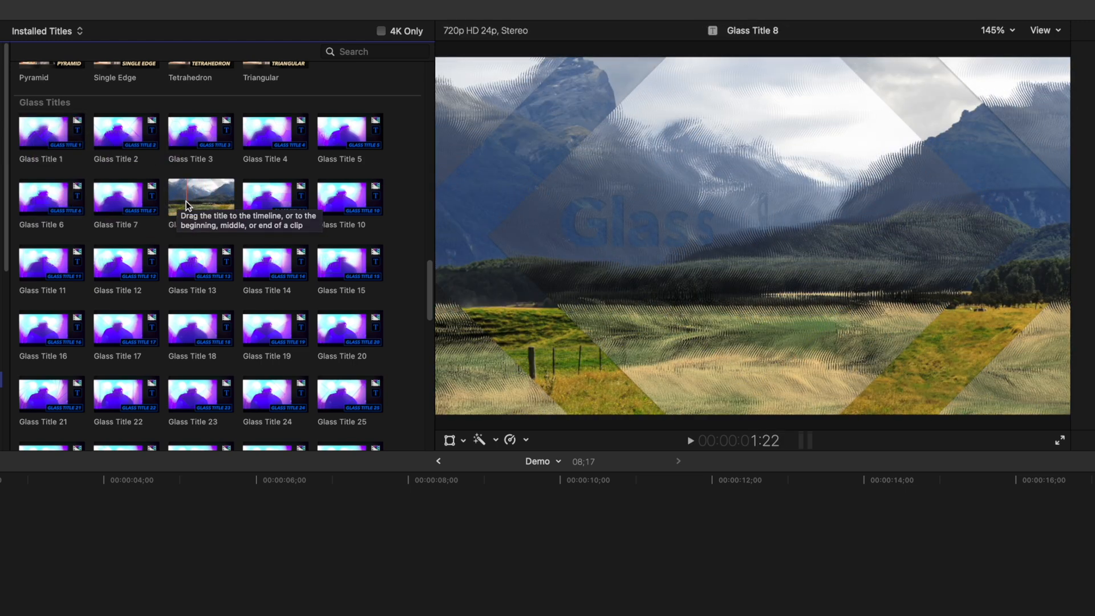
left_click_drag(187, 206, 0, 612)
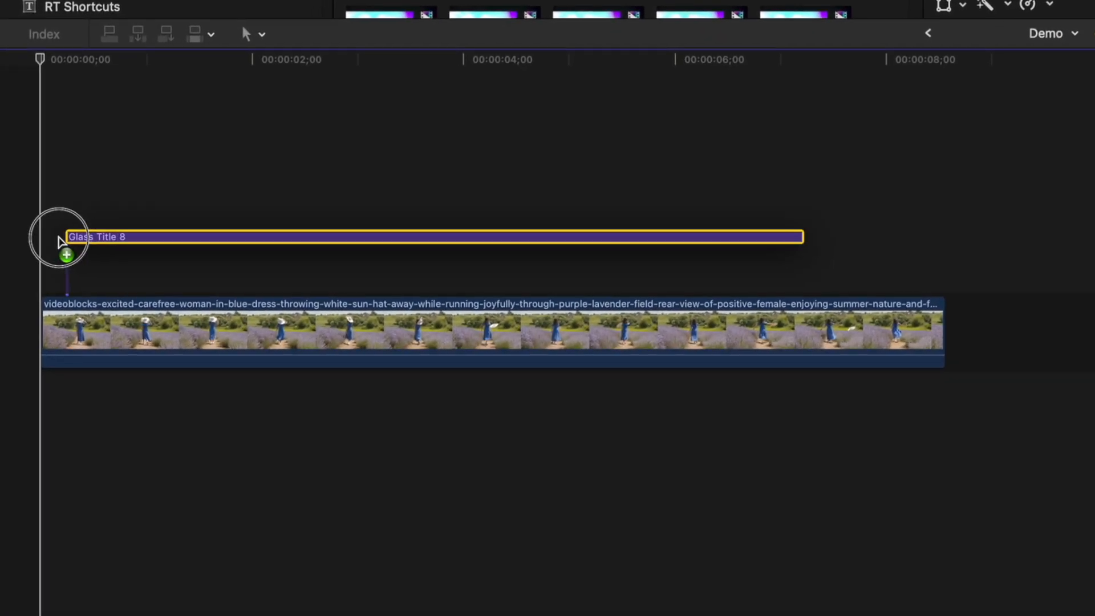
left_click_drag(61, 242, 32, 242)
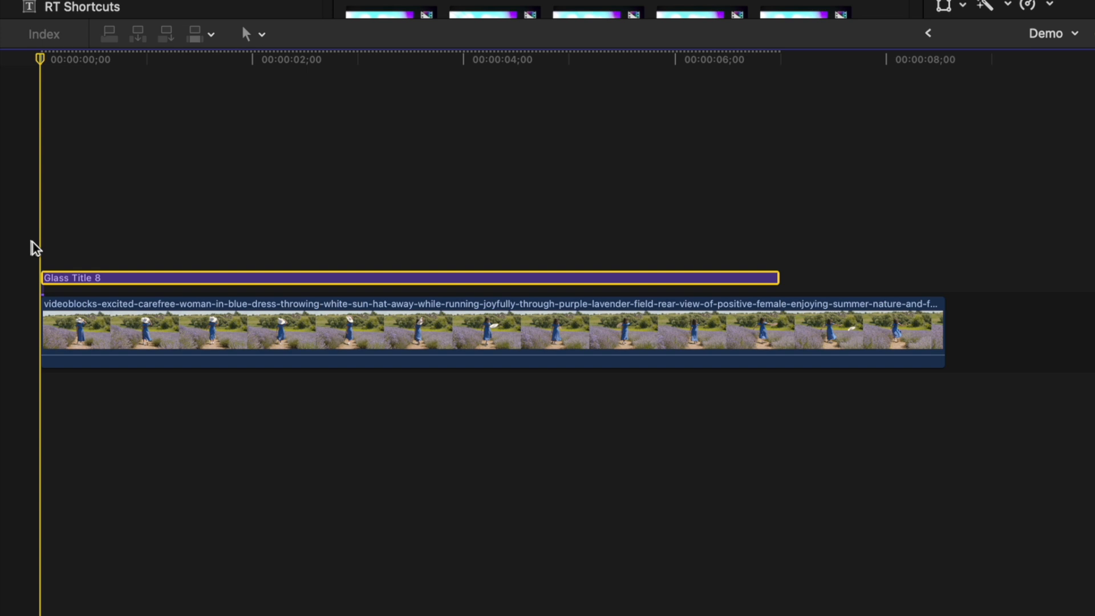
Extend the end of Glass Title 8 to a duration of about 7:14 and play the timeline.
left_click_drag(773, 279, 823, 277)
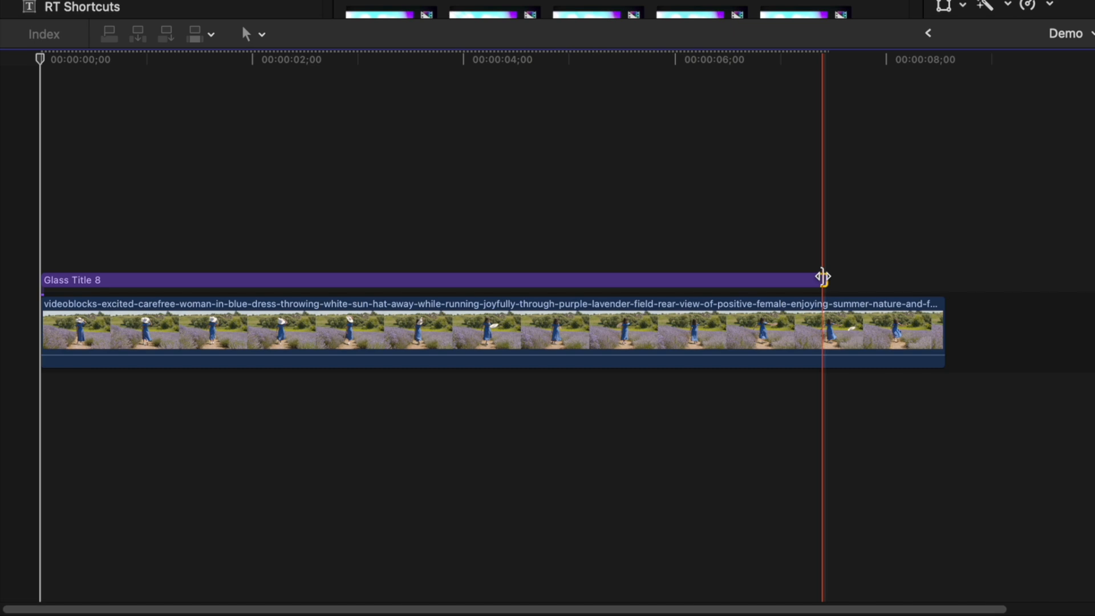
key("space")
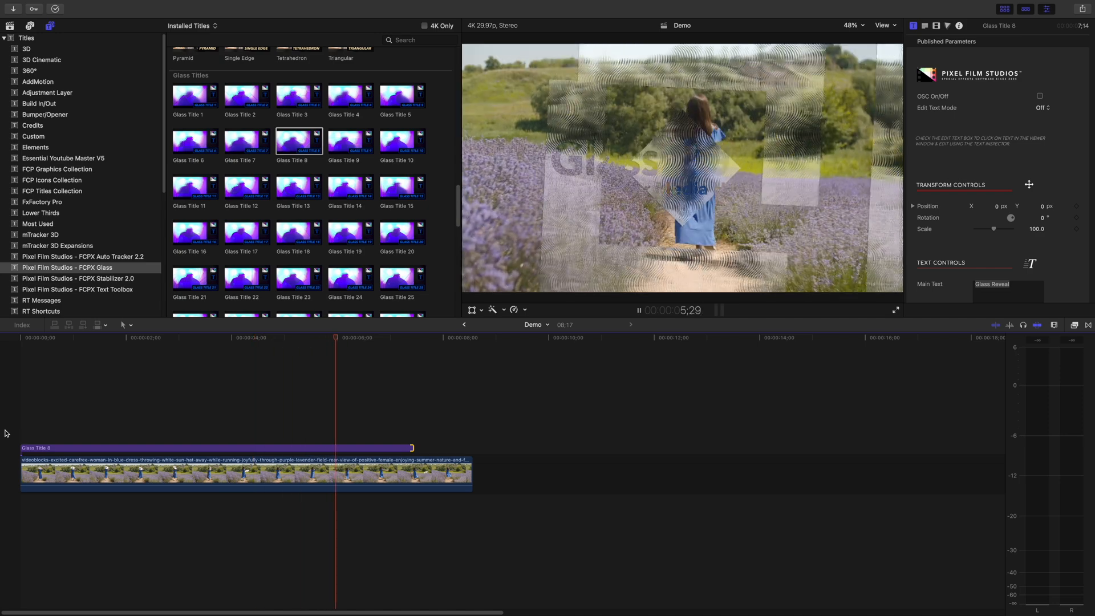
Select Glass Title 8 at about 3:05 and set its scale to about 98.36, keeping its X position at 0 px.
left_click(188, 448)
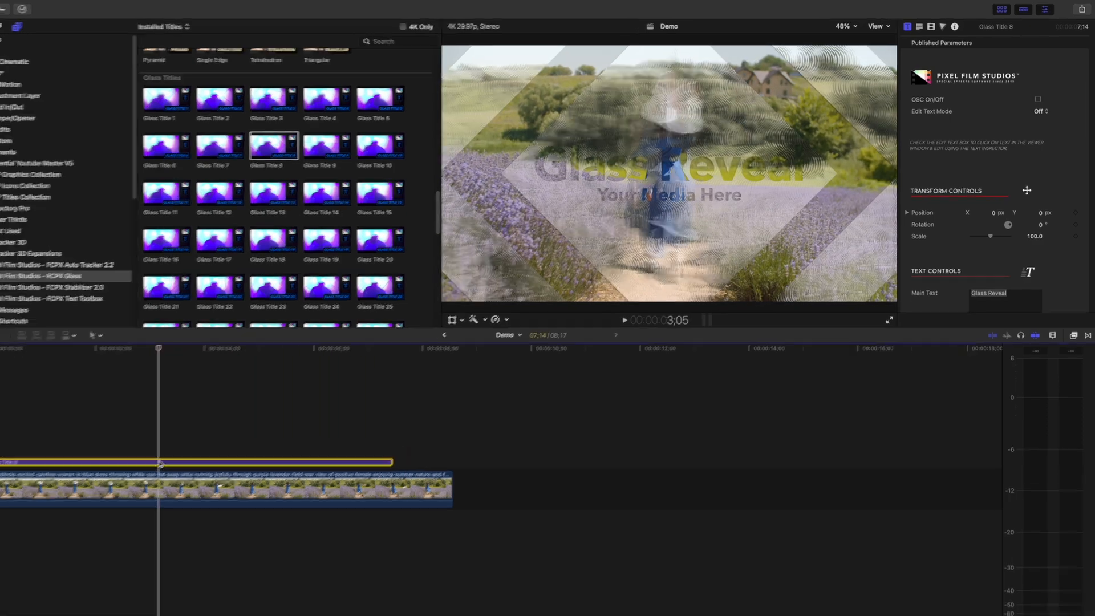
left_click_drag(989, 236, 994, 239)
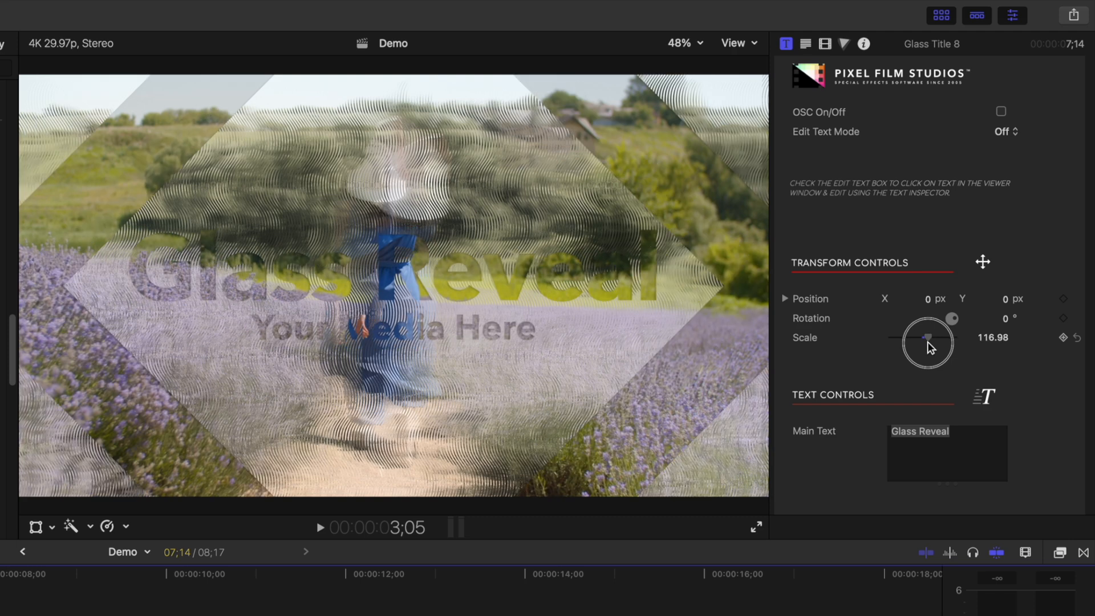
left_click_drag(927, 341, 924, 340)
left_click(916, 299)
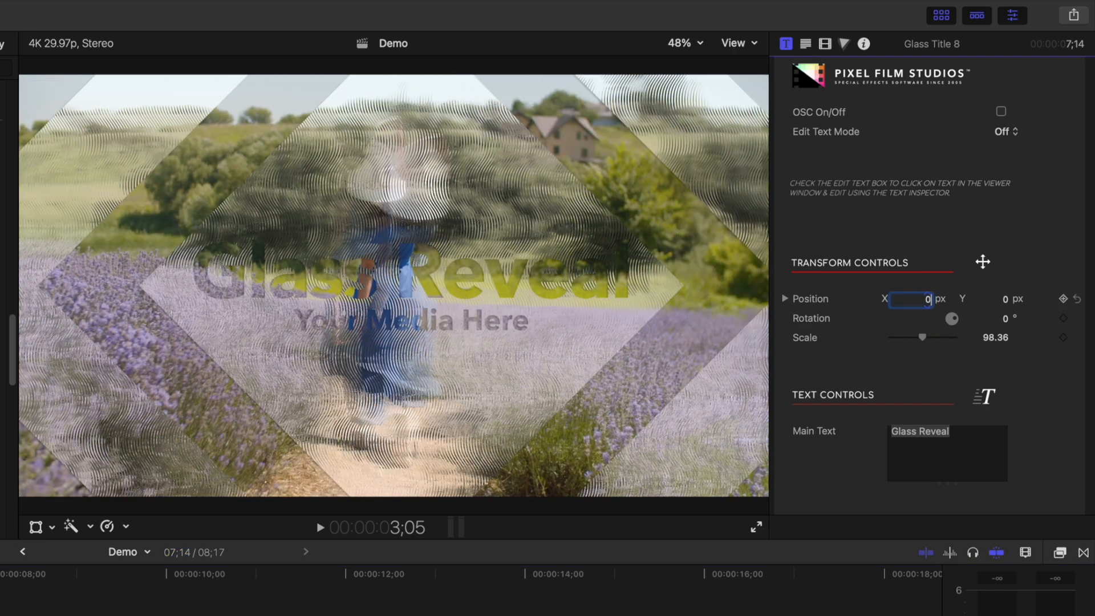
Change the title's main text to "1913 MEDIA" and its subtitle text to "Make Better Videos".
scroll(1027, 422, "down", 10)
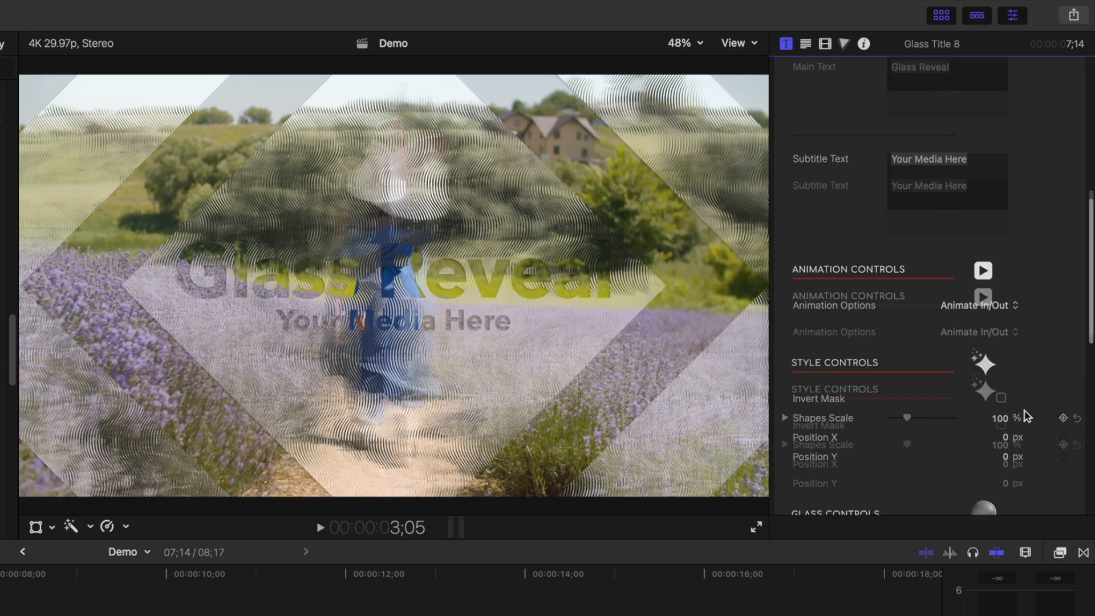
scroll(1025, 416, "up", 10)
left_click(966, 239)
type("1913 MEDIA")
left_click(886, 353)
type("Make Better Videos")
Keep the title's animation option at Animate In/Out and set the glass type to Diamonds.
scroll(1042, 404, "down", 5)
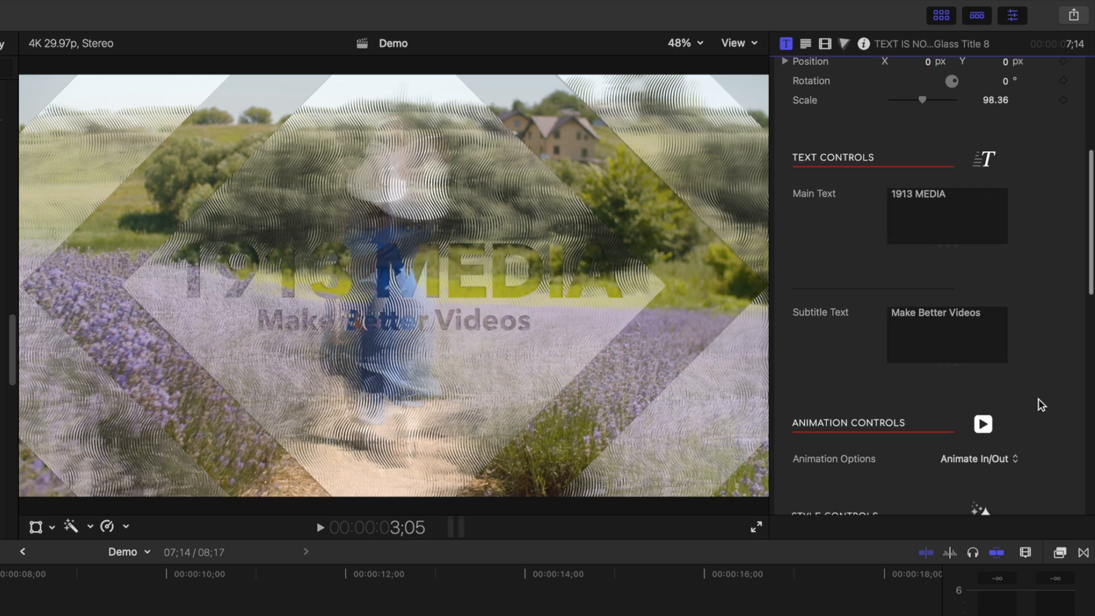
left_click(1017, 357)
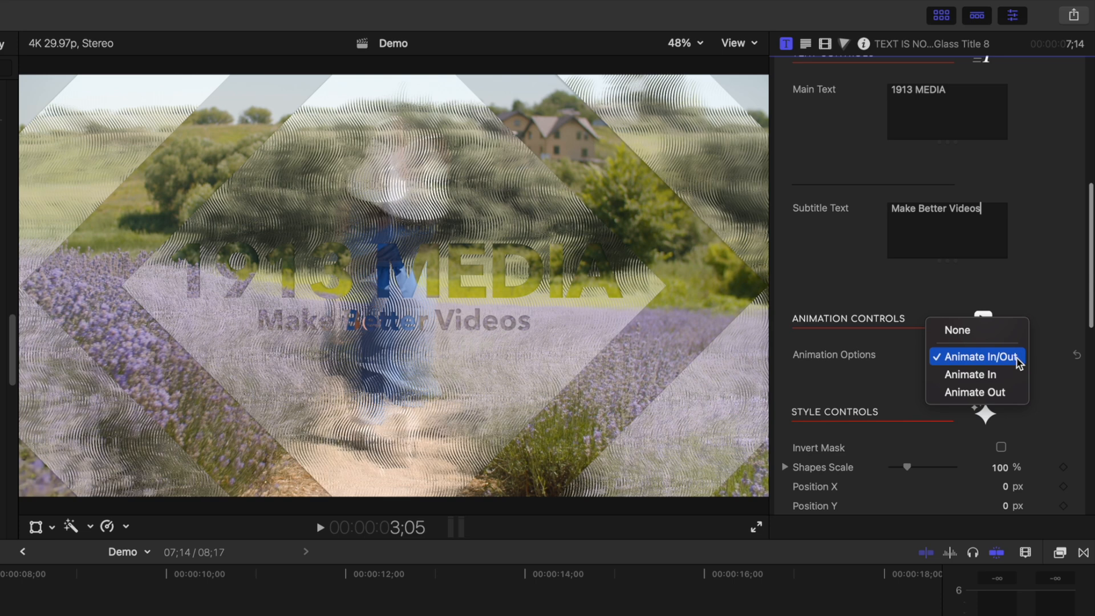
left_click(1009, 357)
scroll(1064, 368, "down", 10)
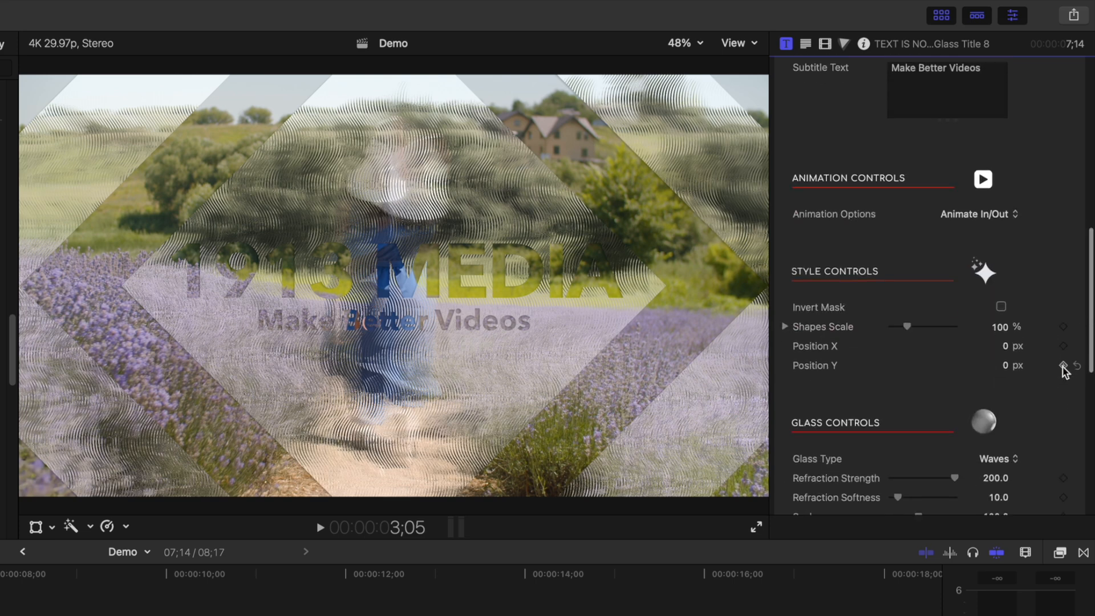
left_click(999, 222)
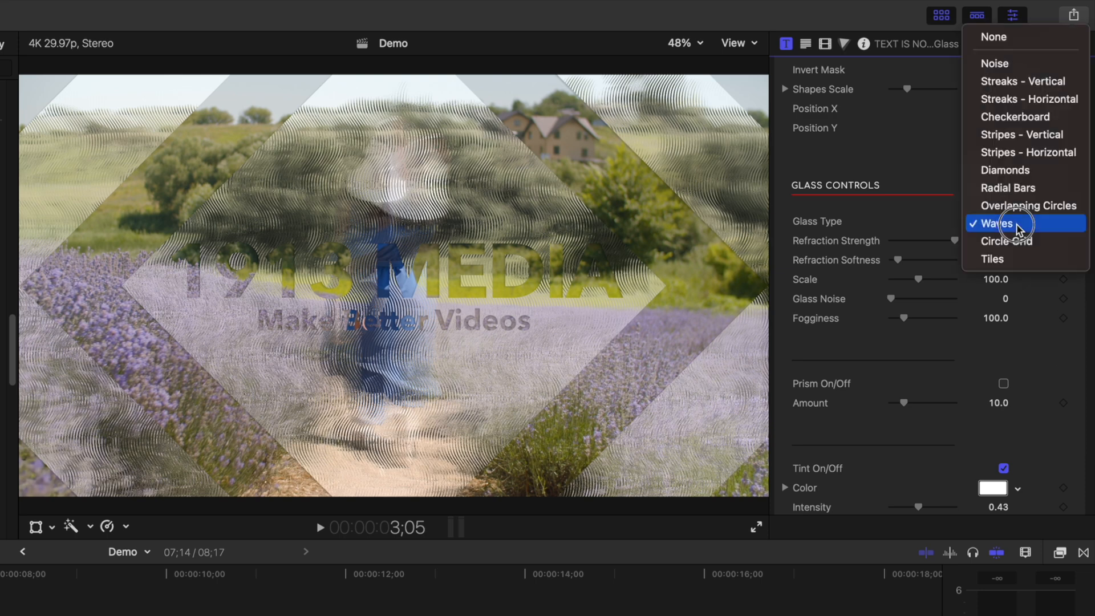
left_click(1016, 173)
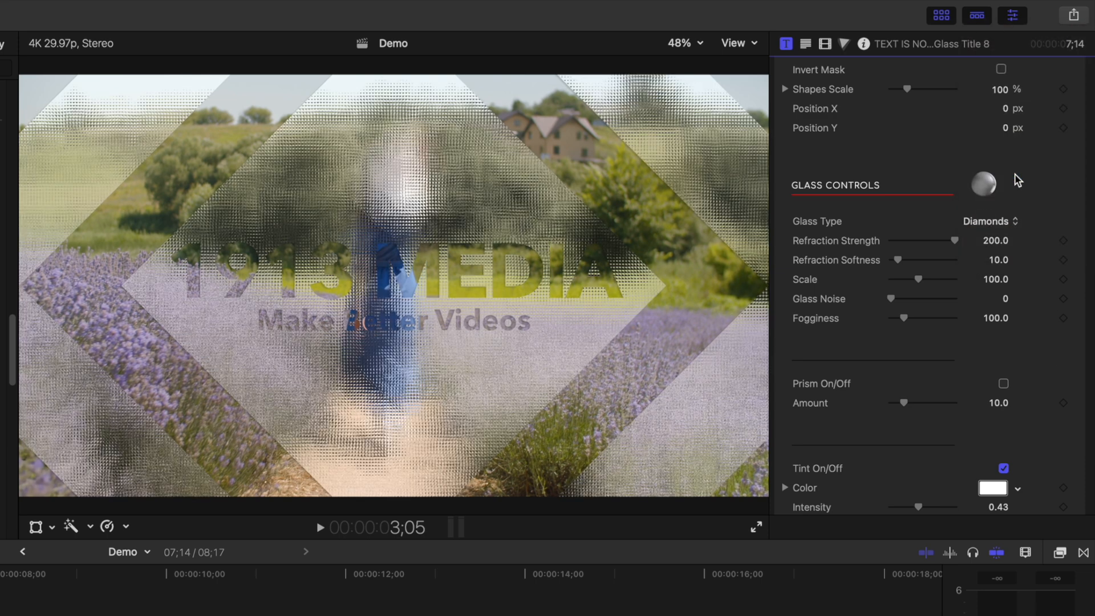
Turn on the glass prism effect and set its amount to about 44.91.
left_click(1004, 383)
left_click_drag(904, 404, 947, 406)
scroll(968, 433, "down", 1)
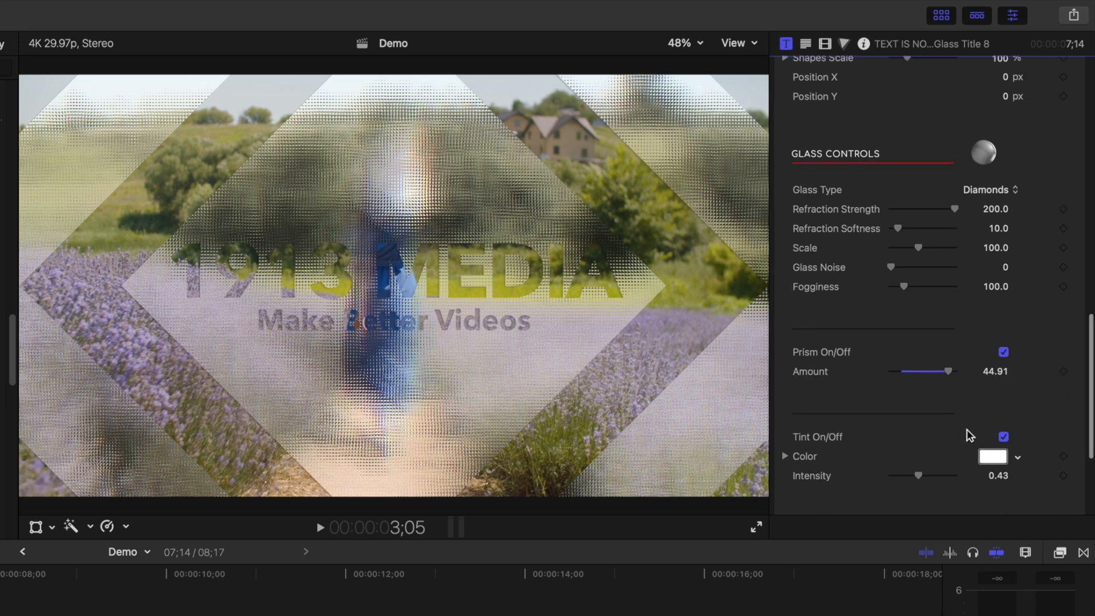
Set the glass tint color to Maraschino red and preview the title full screen.
left_click(996, 458)
left_click(913, 212)
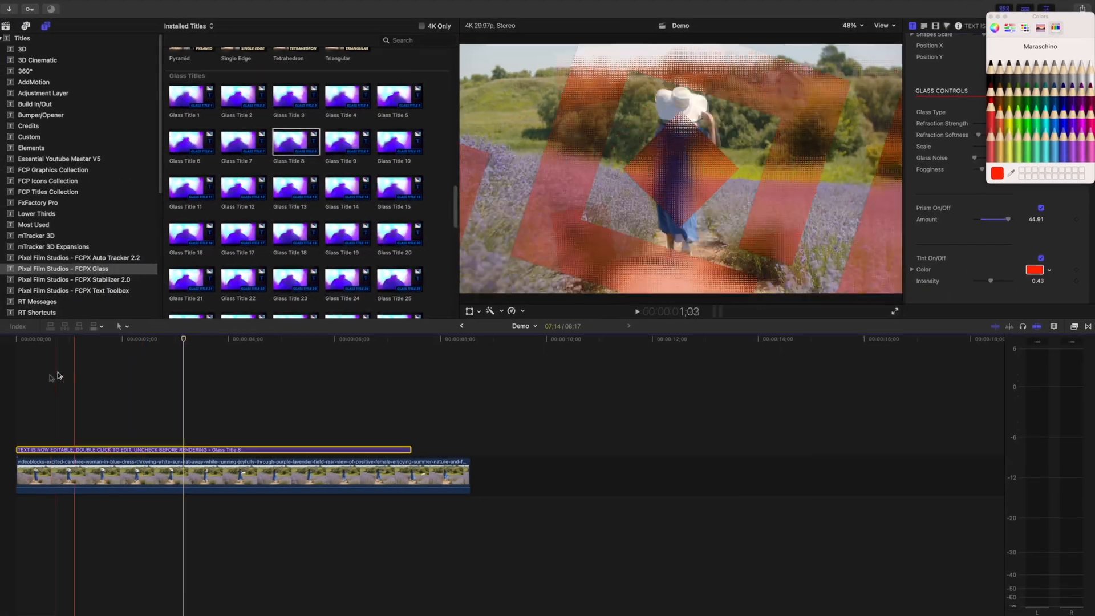
key("super+shift+f")
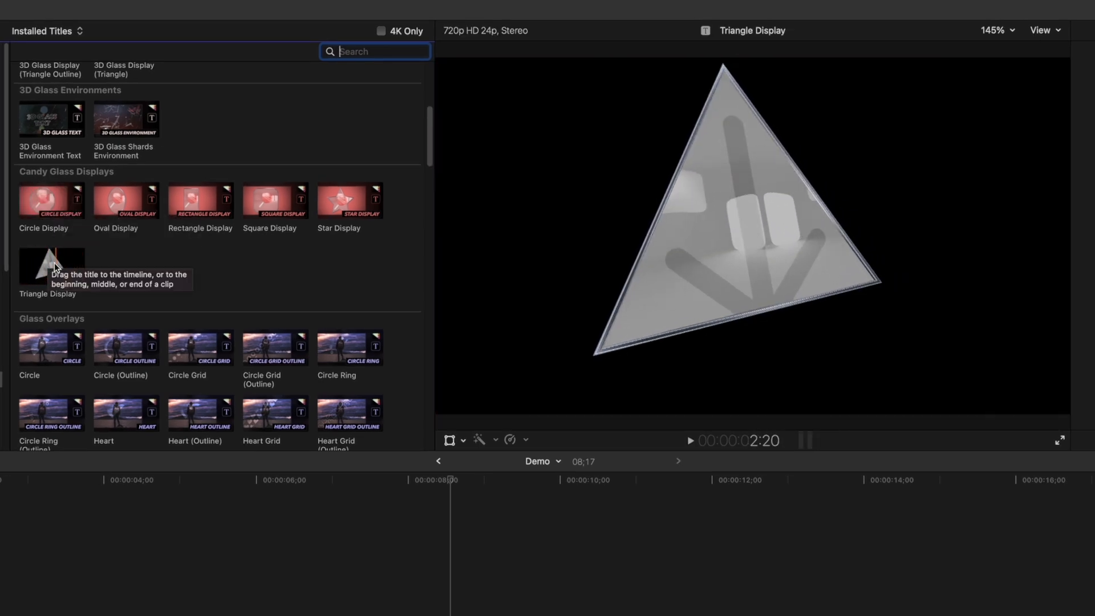
Append the Circle Display from the Candy Glass Displays after the lavender field clip and scrub through its animation.
left_click(37, 200)
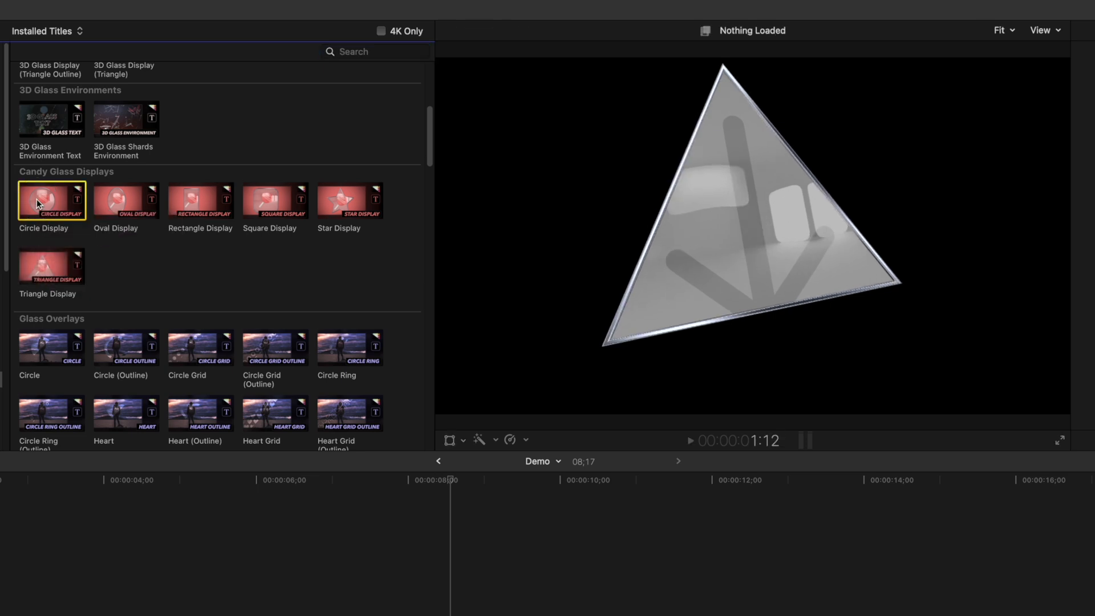
left_click_drag(36, 199, 473, 608)
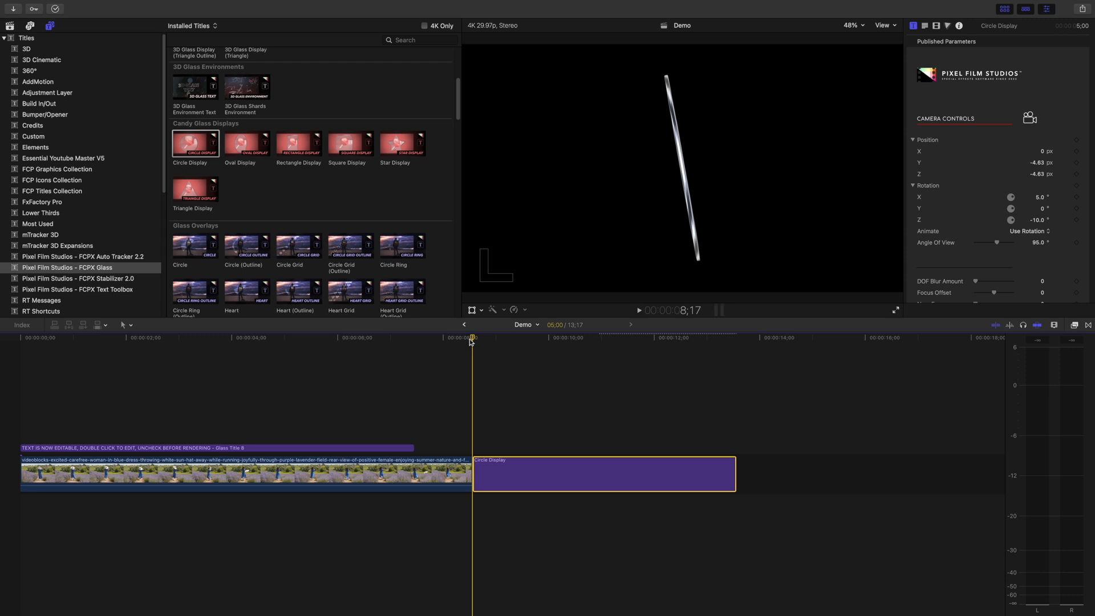
left_click_drag(477, 342, 586, 365)
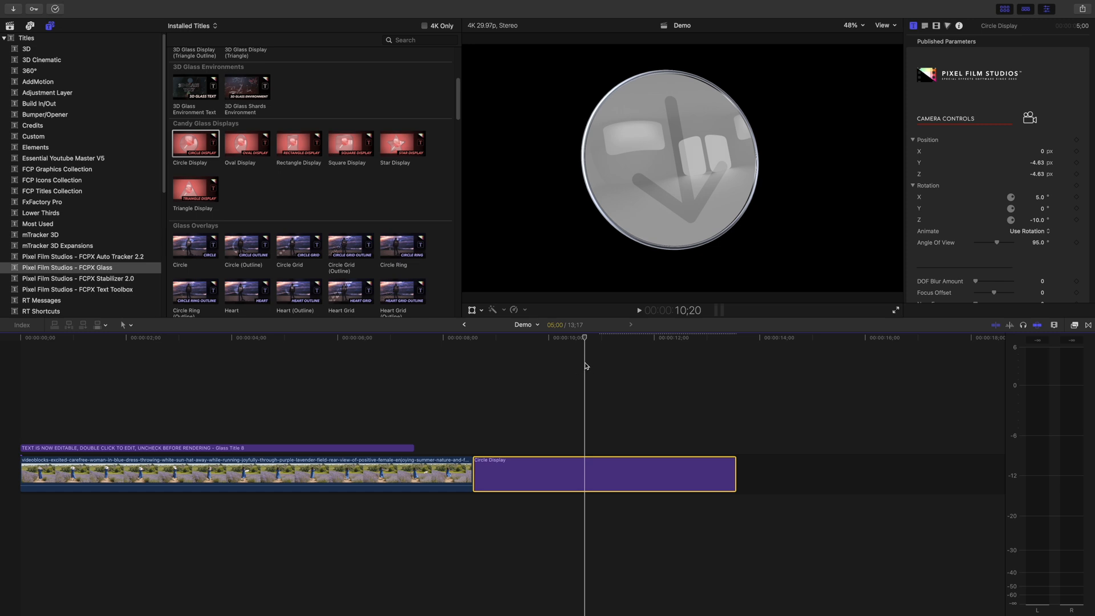
left_click_drag(586, 345, 476, 356)
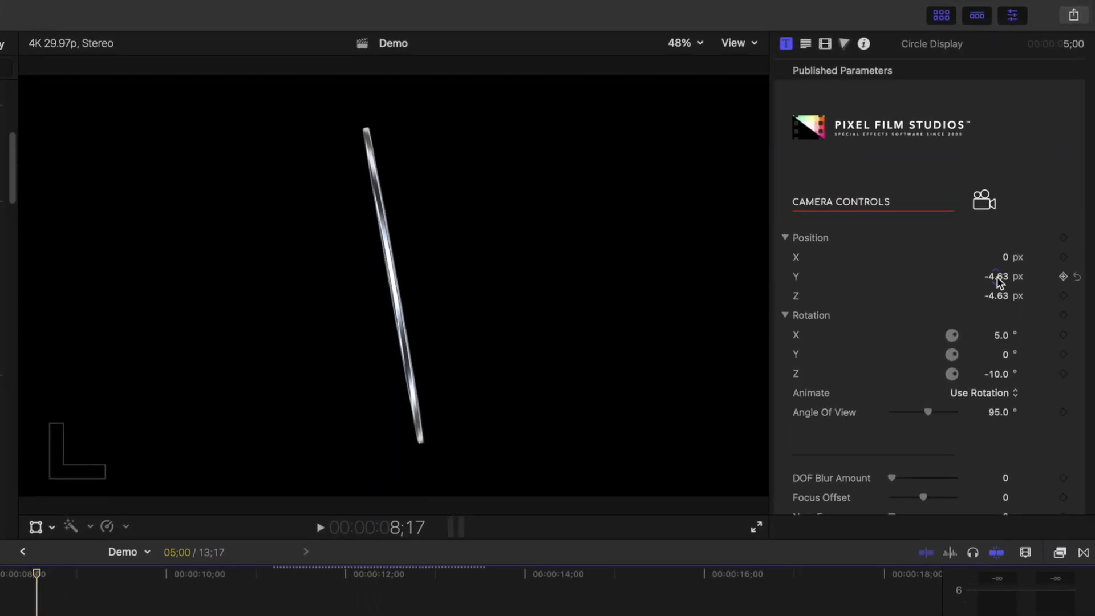
Set the Circle Display's camera position Y and Z to 0 px and camera rotation X and Z to 0°.
left_click(998, 277)
left_click(1002, 295)
type("0")
left_click(998, 335)
type("0")
left_click(998, 374)
type("0")
left_click(1036, 418)
Set the Circle Display's RY from and Spin RY Rate animation values to 0°.
scroll(1004, 447, "down", 3)
scroll(1003, 452, "down", 5)
left_click(1001, 409)
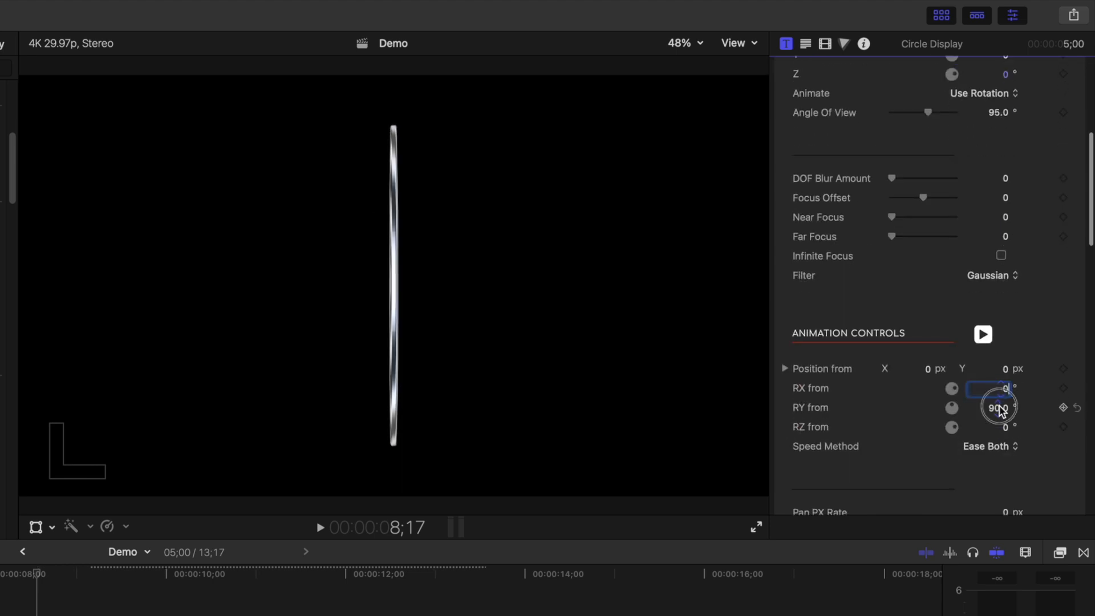
type("0")
left_click(1039, 445)
scroll(1031, 450, "down", 2)
scroll(1028, 444, "down", 4)
left_click(1001, 298)
type("0")
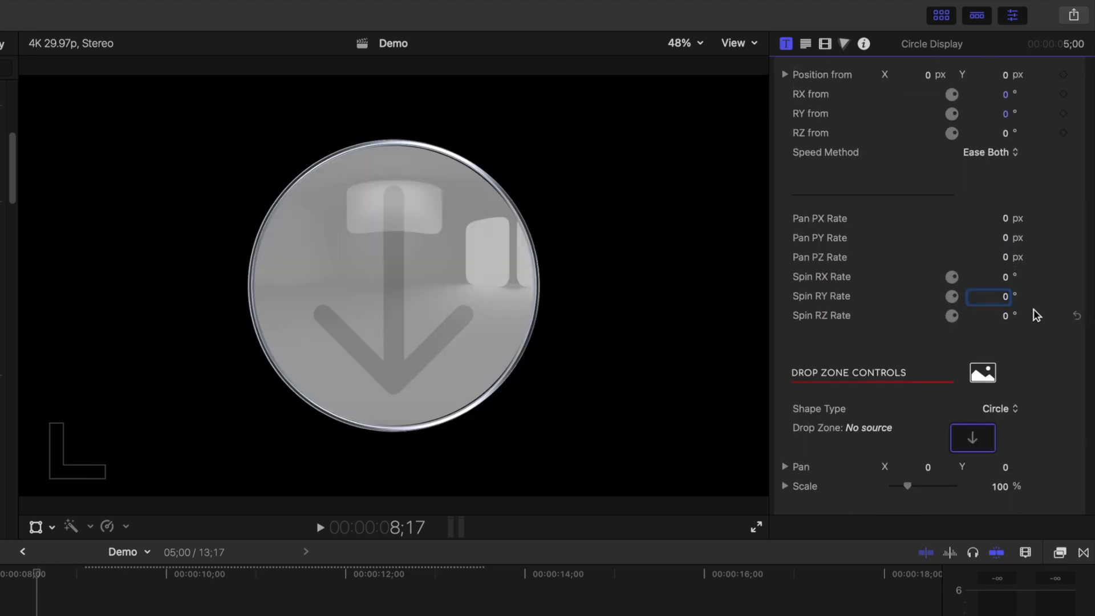
left_click(1036, 313)
Set the Circle Display's animation start position Z to 21 px and RY from to 360°.
scroll(975, 189, "up", 5)
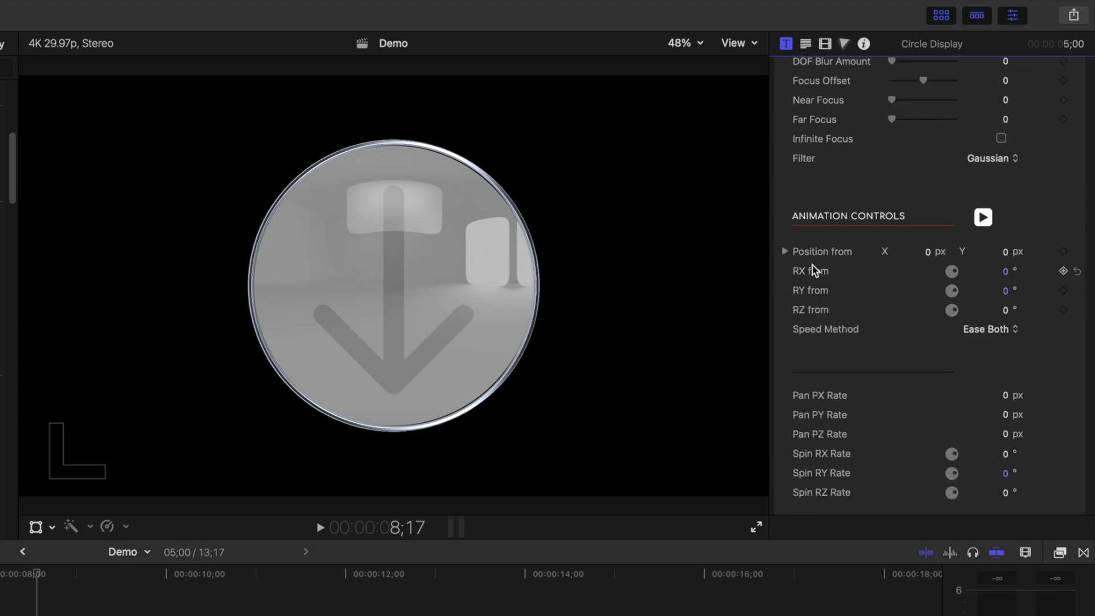
left_click(786, 253)
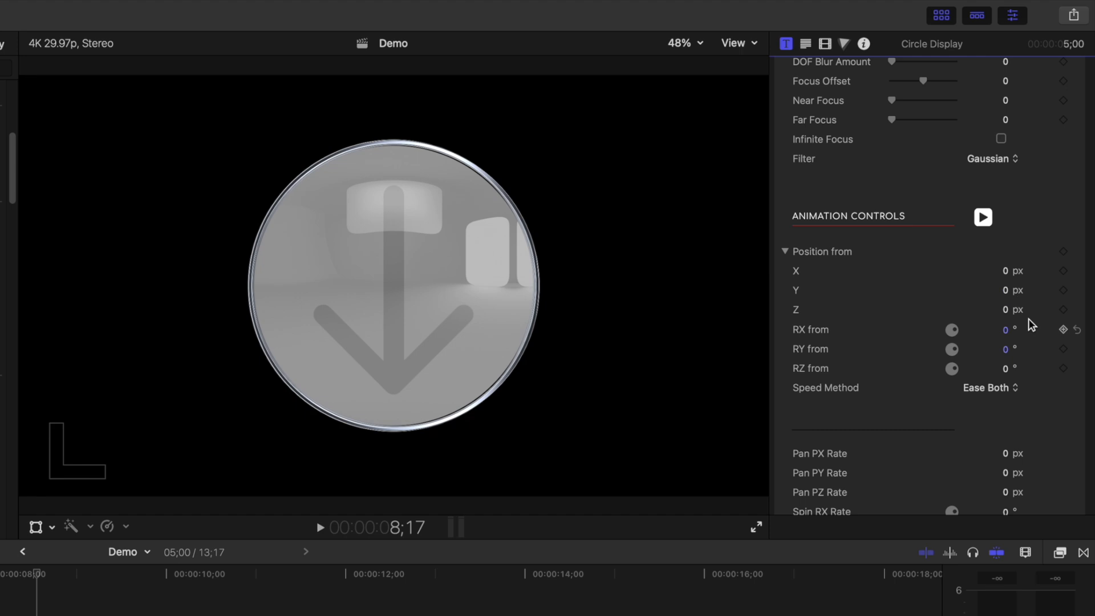
left_click_drag(1005, 313, 1006, 343)
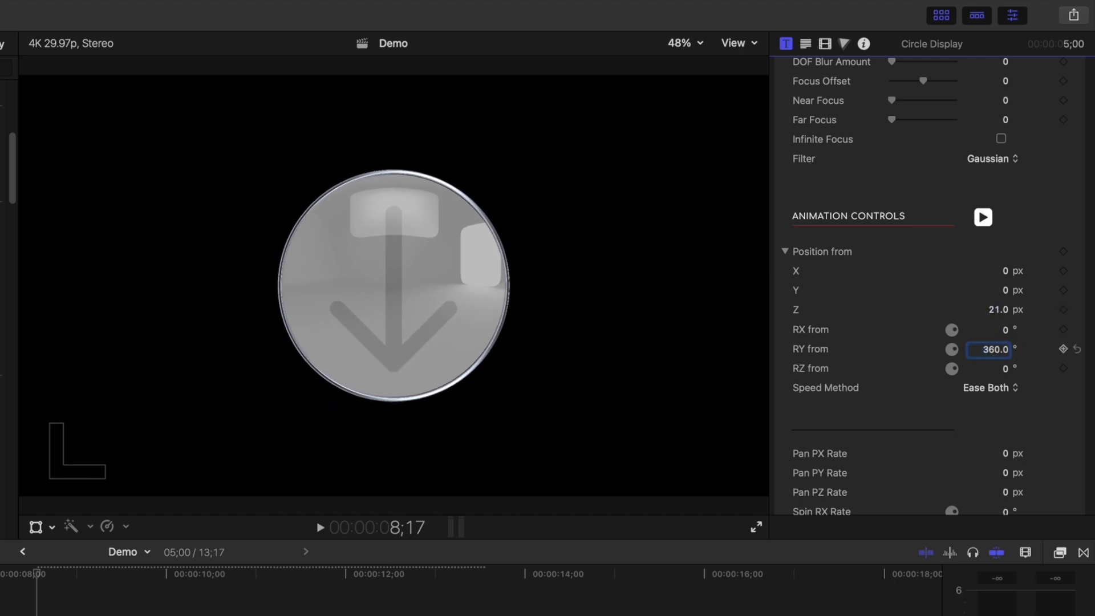
Set the animation's speed method to Contant and scrub through the start of the Circle Display to about 9:05.
left_click(1026, 389)
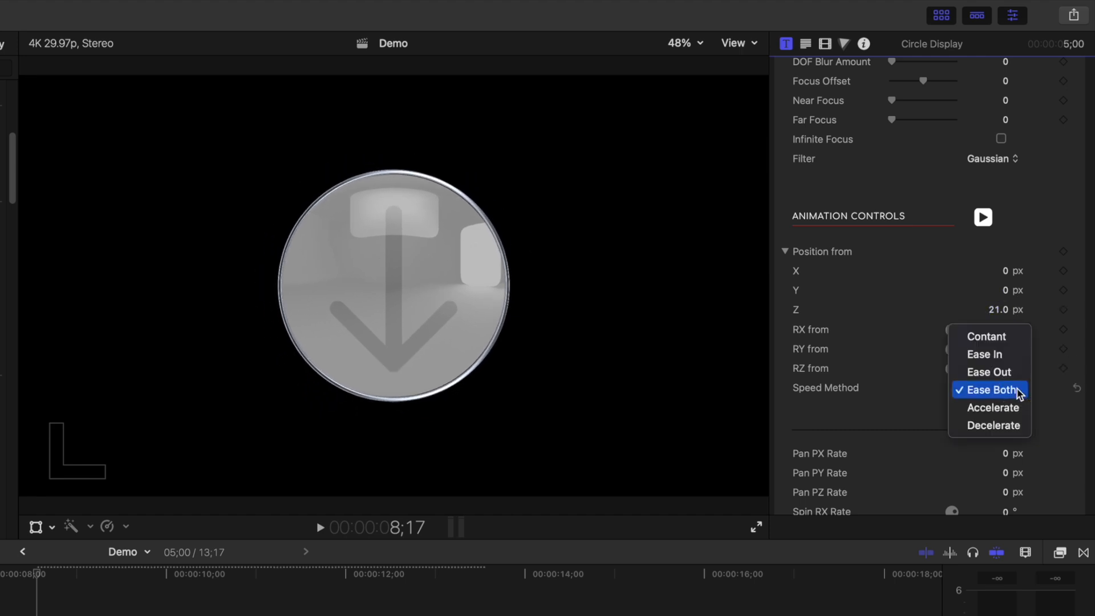
left_click(1002, 339)
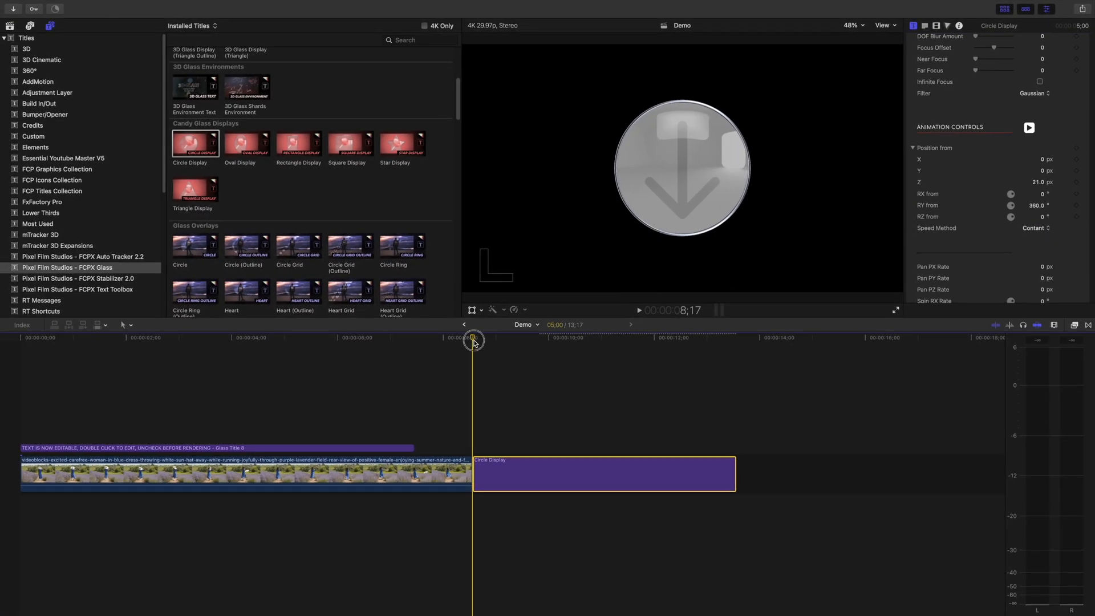
left_click_drag(473, 341, 507, 345)
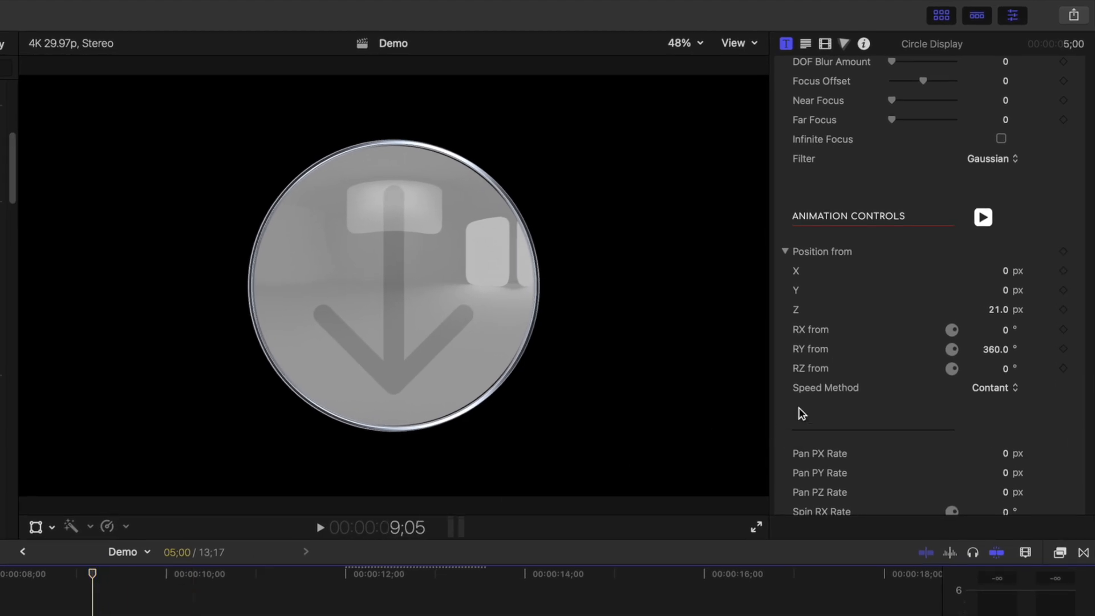
scroll(895, 379, "down", 5)
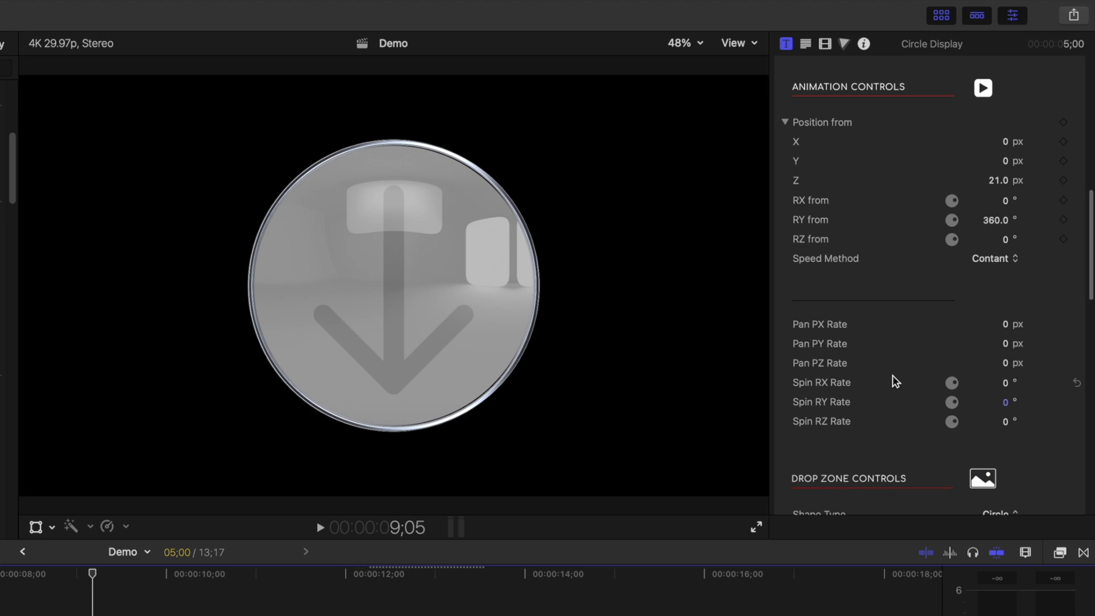
scroll(895, 381, "down", 1)
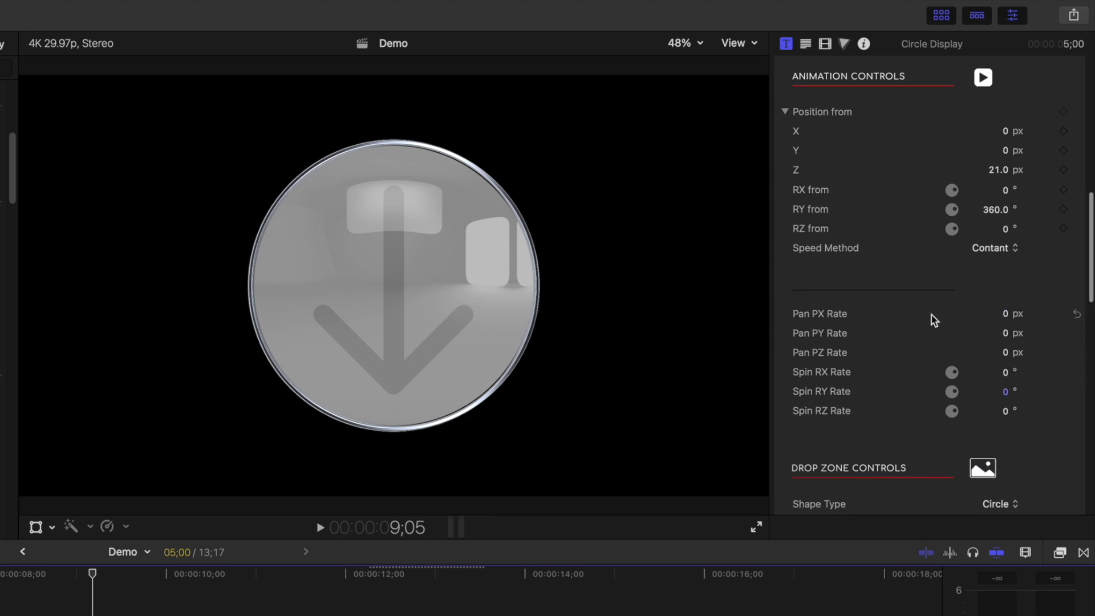
Move to the last frame of the Circle Display and set Spin RY Rate to 74° and Pan PZ Rate to 175 px.
left_click(895, 395)
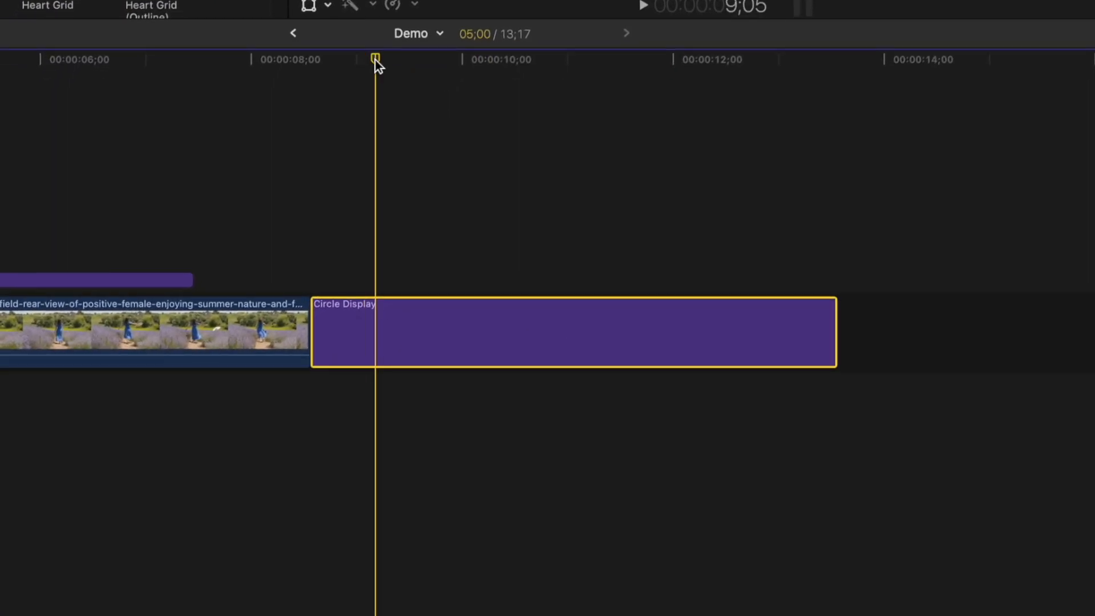
left_click_drag(92, 573, 286, 564)
left_click_drag(605, 49, 847, 37)
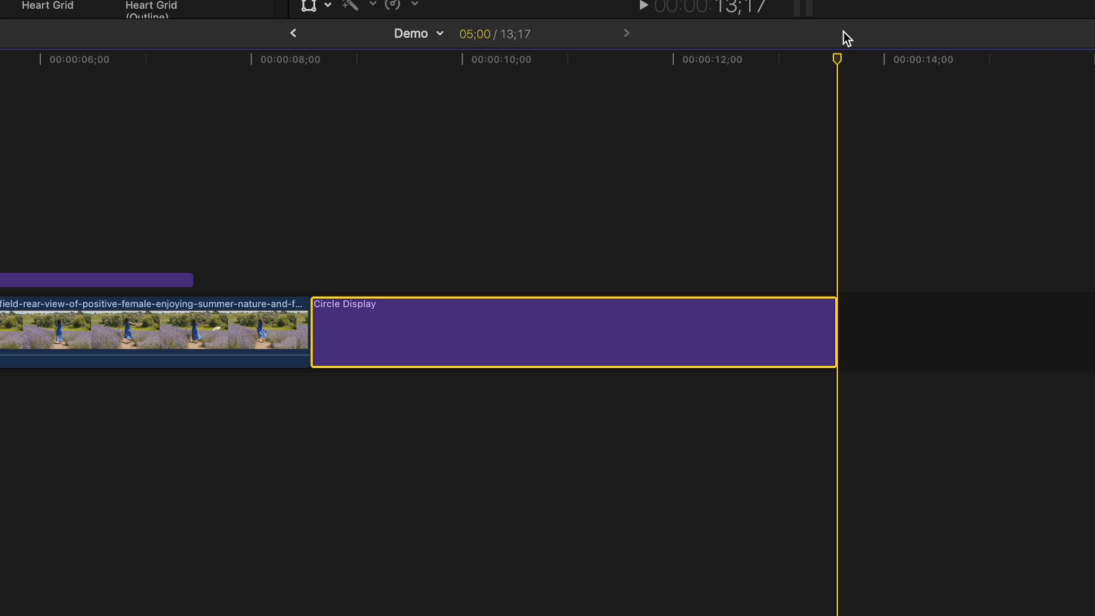
key("Left")
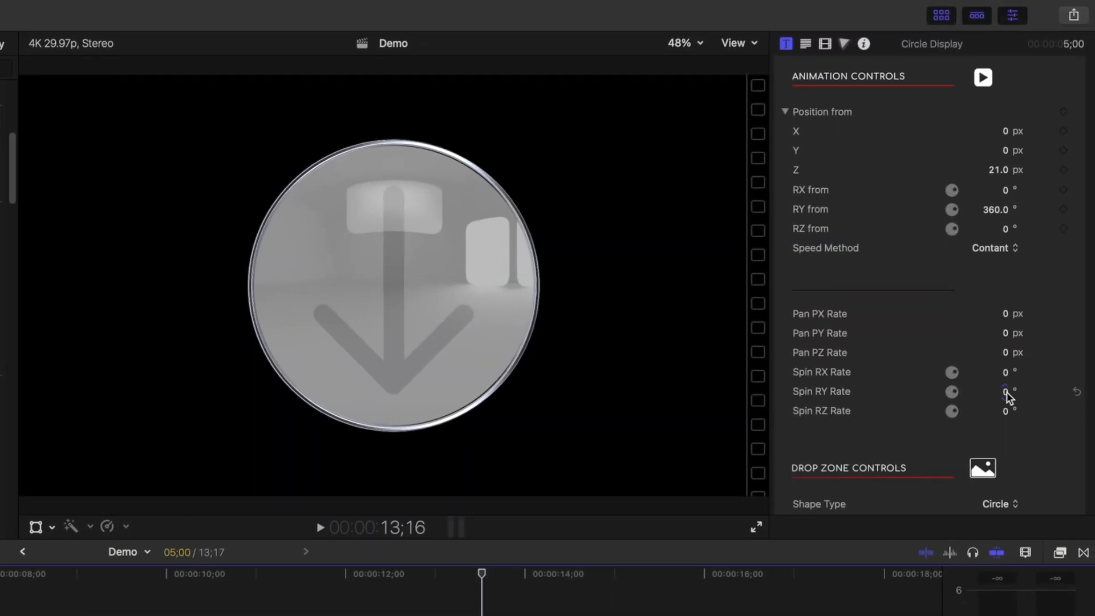
mouse_move(1007, 394)
left_mouse_down()
mouse_move(1007, 368)
mouse_move(1006, 388)
left_mouse_up()
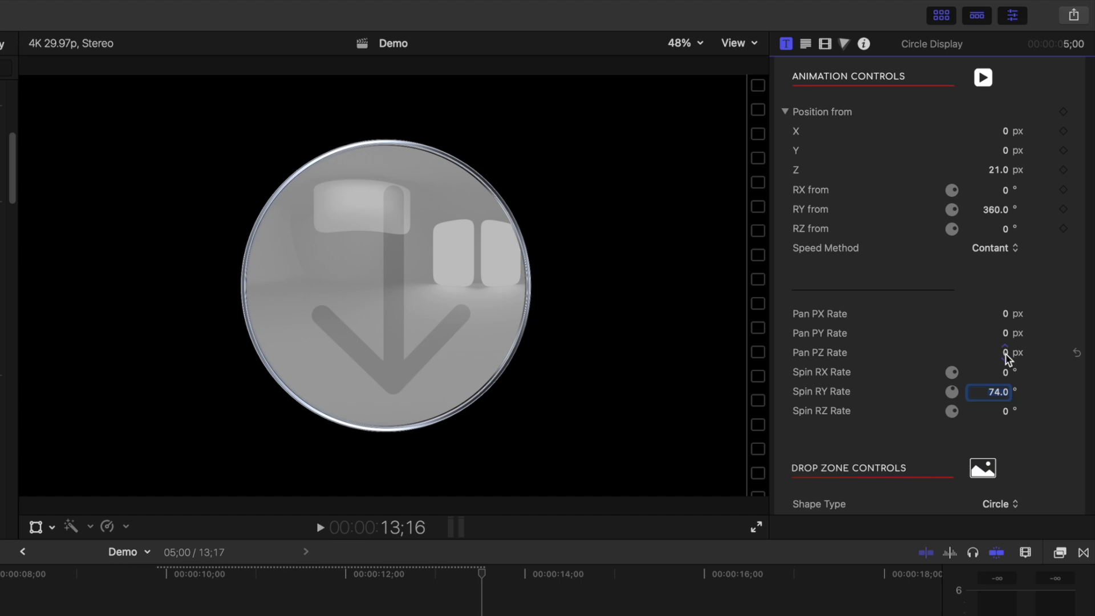
left_click_drag(1007, 355, 1007, 358)
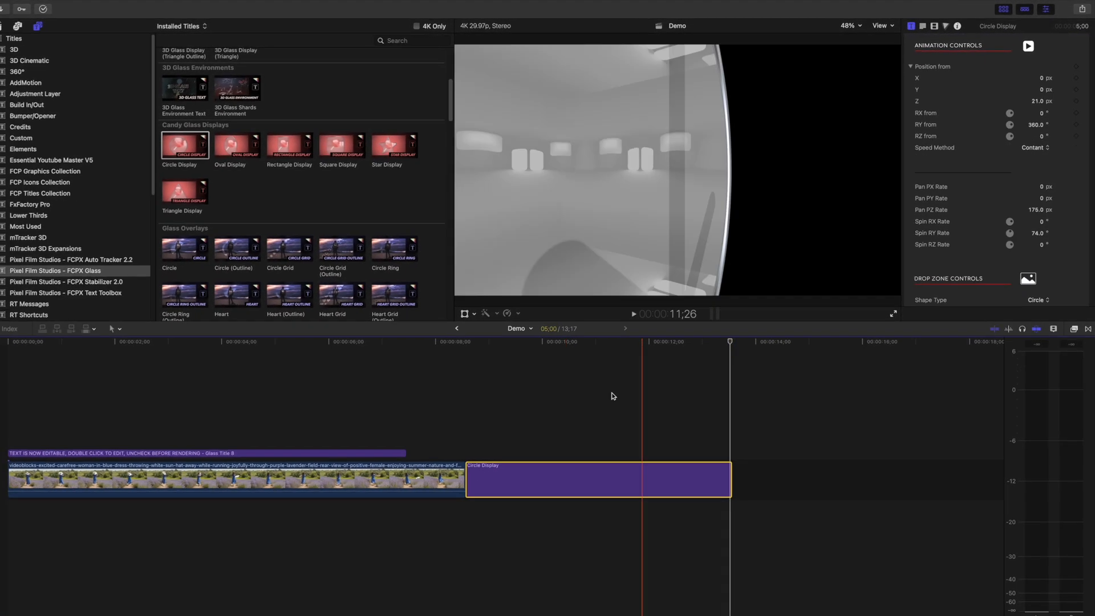
Play back the Circle Display animation and scrub back to about 9:00.
key("space")
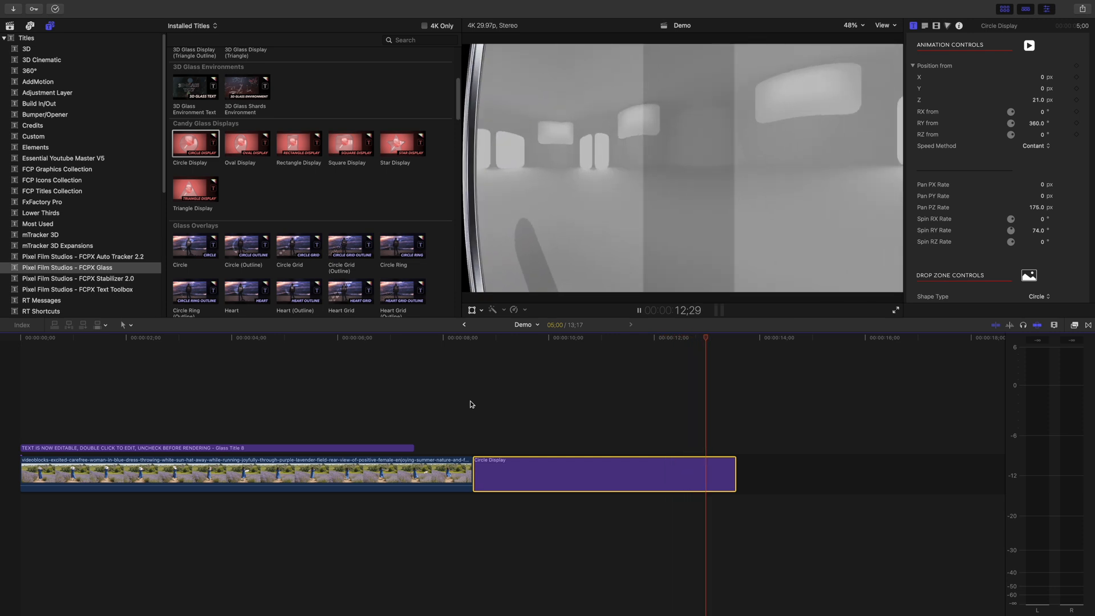
key("space")
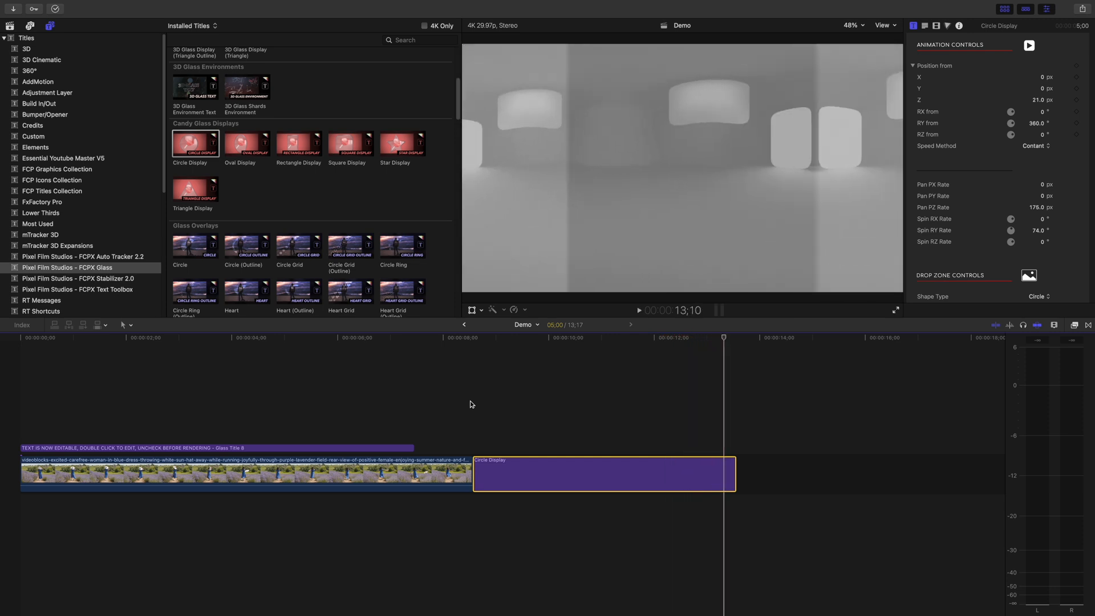
left_click_drag(724, 337, 497, 406)
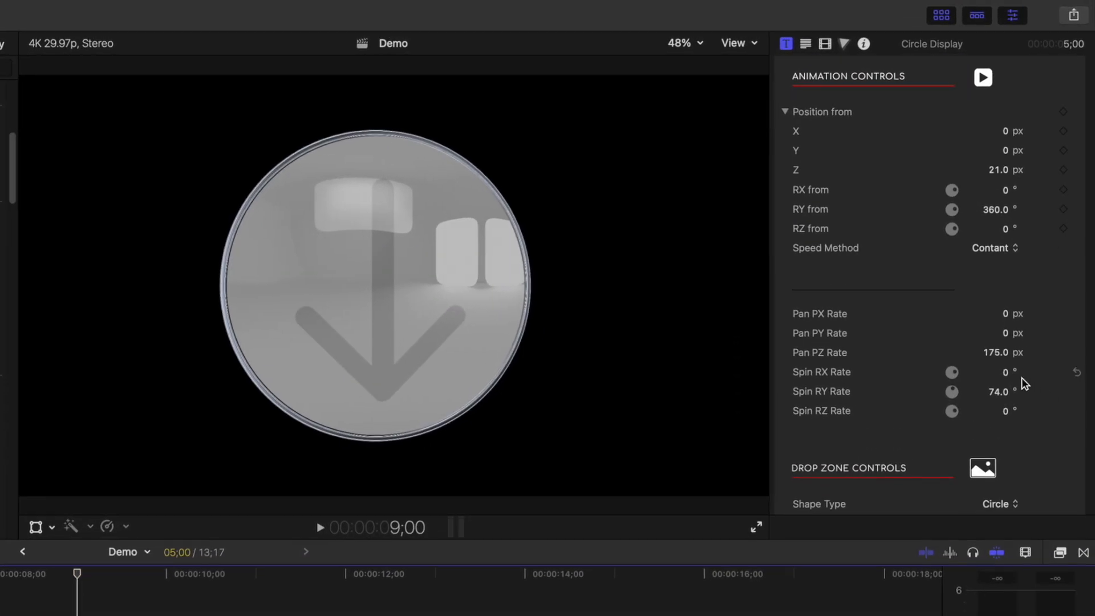
Fill the Circle Display's drop zone with the YT image from the Icons & Assets collection in Demo Clips.
scroll(1021, 377, "down", 5)
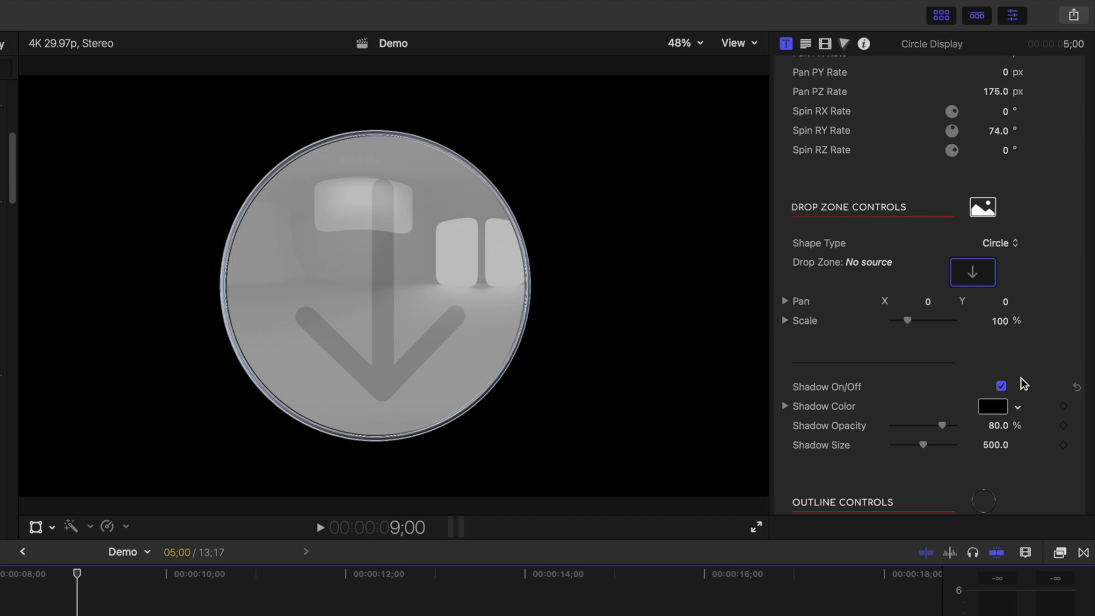
left_click(973, 276)
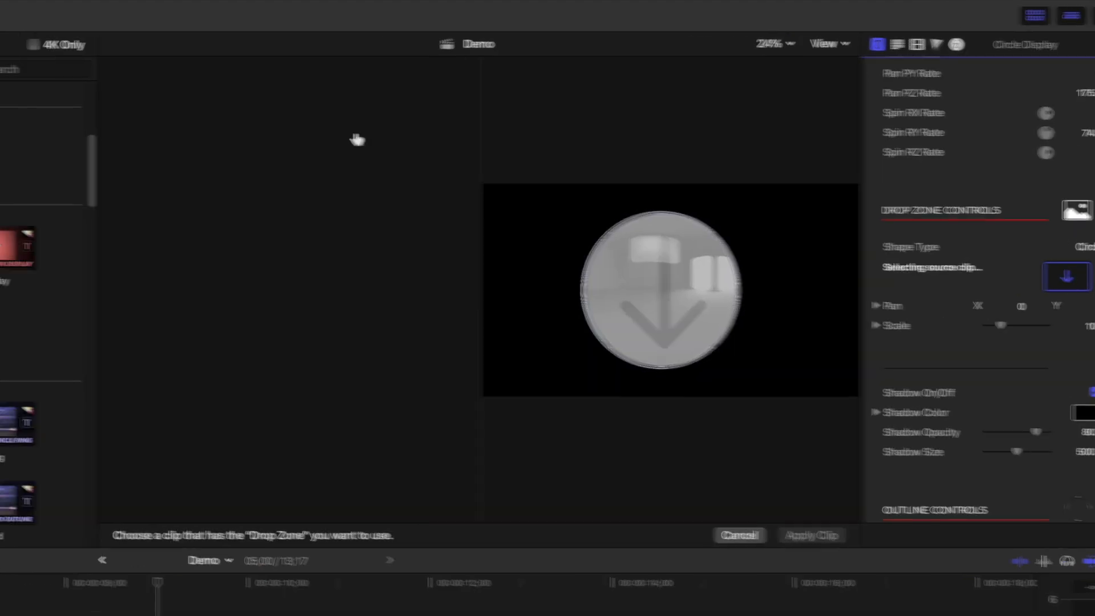
left_click(24, 51)
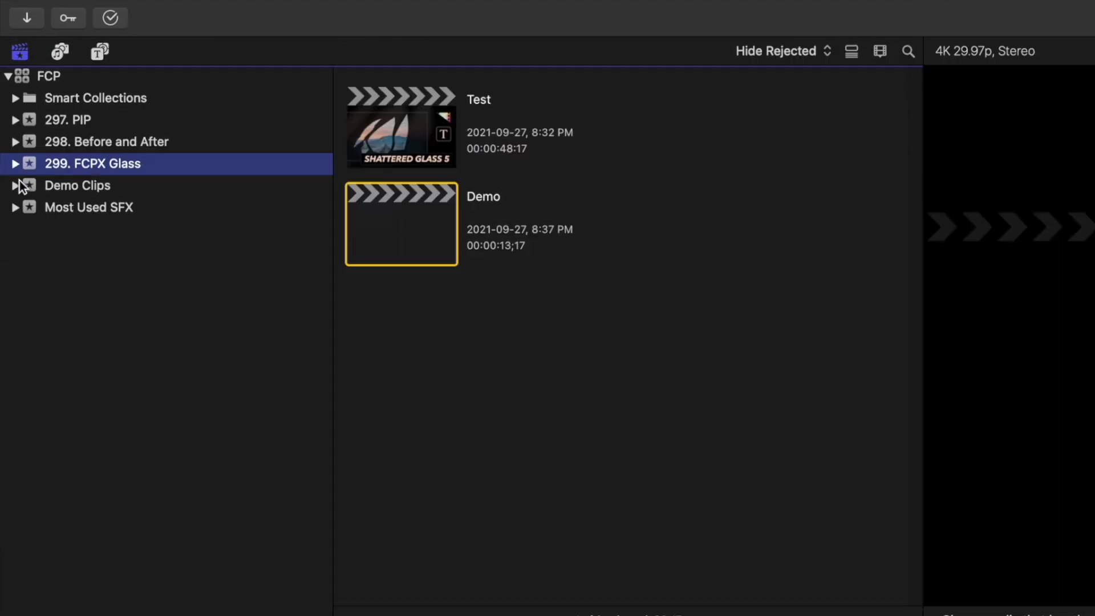
left_click(16, 184)
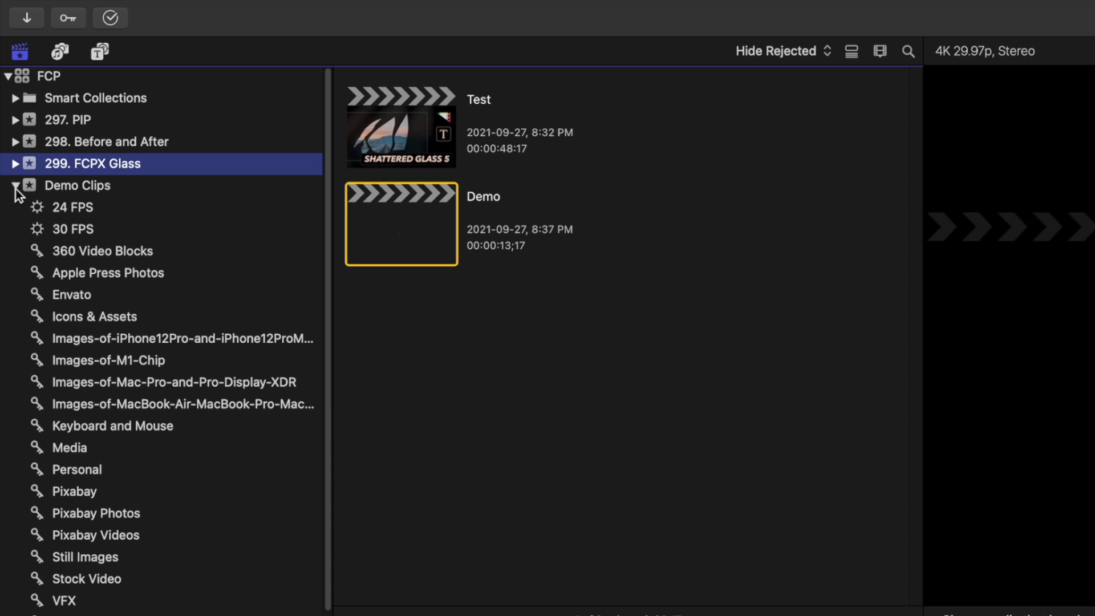
left_click(91, 313)
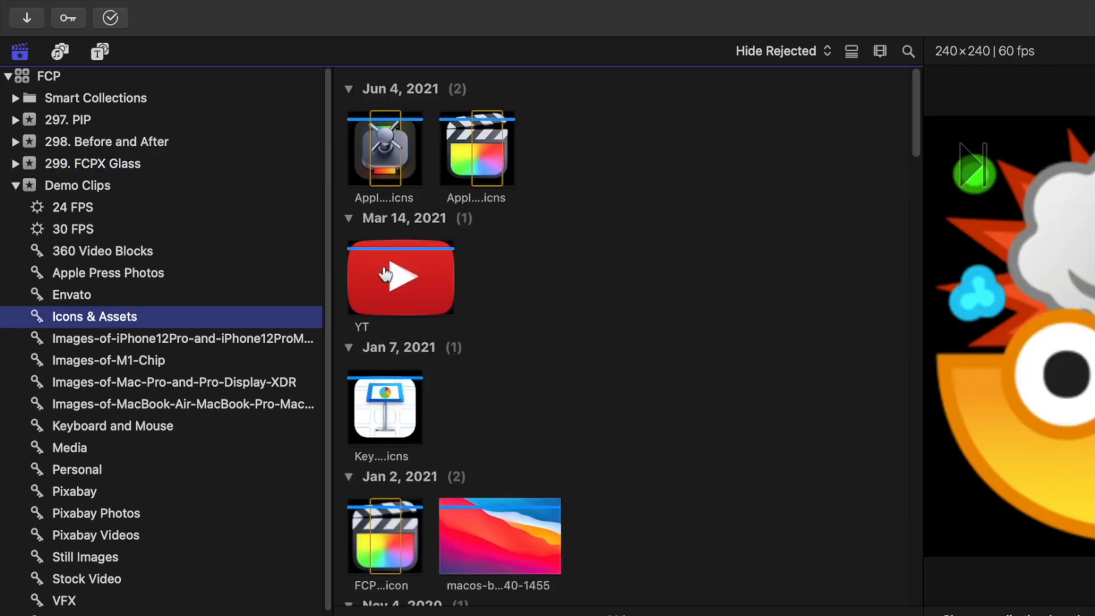
left_click(369, 287)
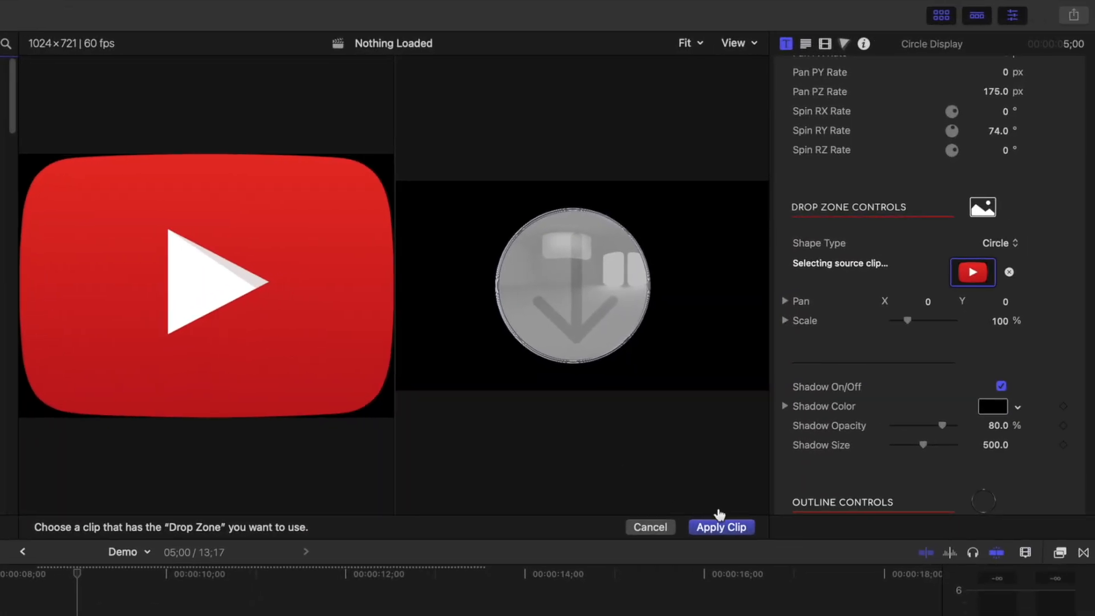
left_click(728, 527)
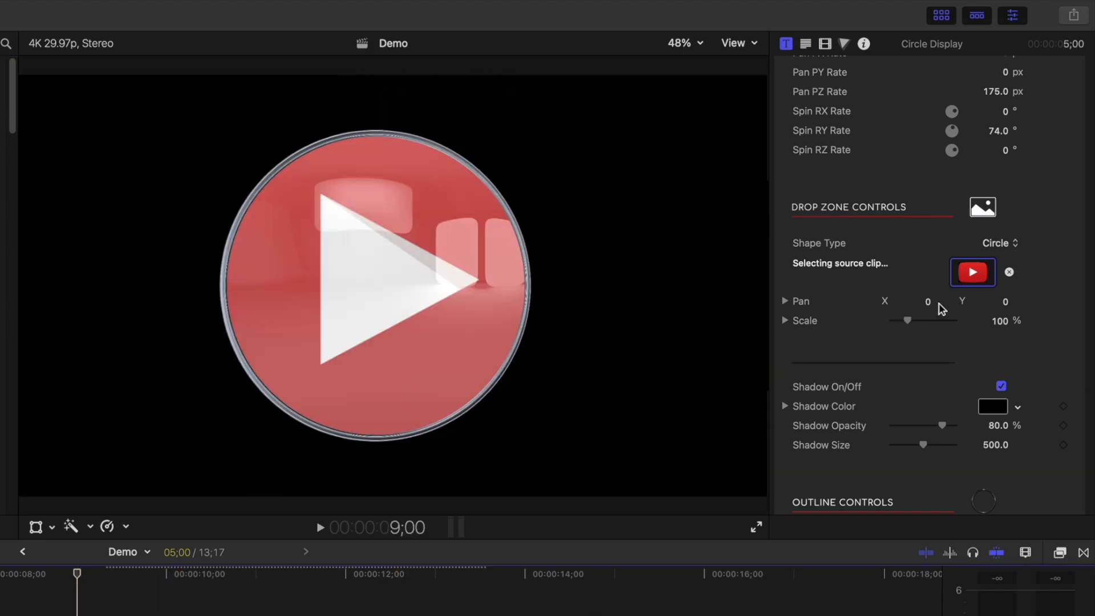
Scale down the drop zone image and set the outline's shininess to 98.46% and edge width to 12.47.
left_click_drag(906, 310, 930, 291)
scroll(912, 357, "down", 5)
scroll(913, 357, "down", 4)
left_click_drag(956, 317, 954, 337)
left_click_drag(898, 375, 900, 375)
scroll(902, 376, "down", 7)
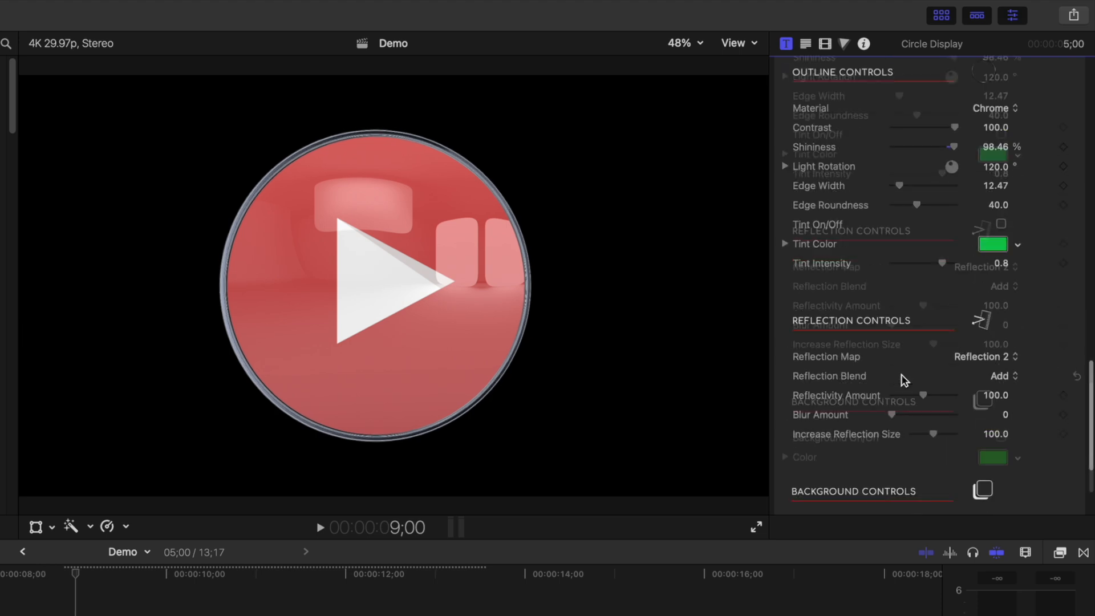
left_click(1002, 187)
left_click(1003, 199)
left_click(1005, 181)
left_click(1004, 199)
left_click(1005, 183)
left_click(1004, 149)
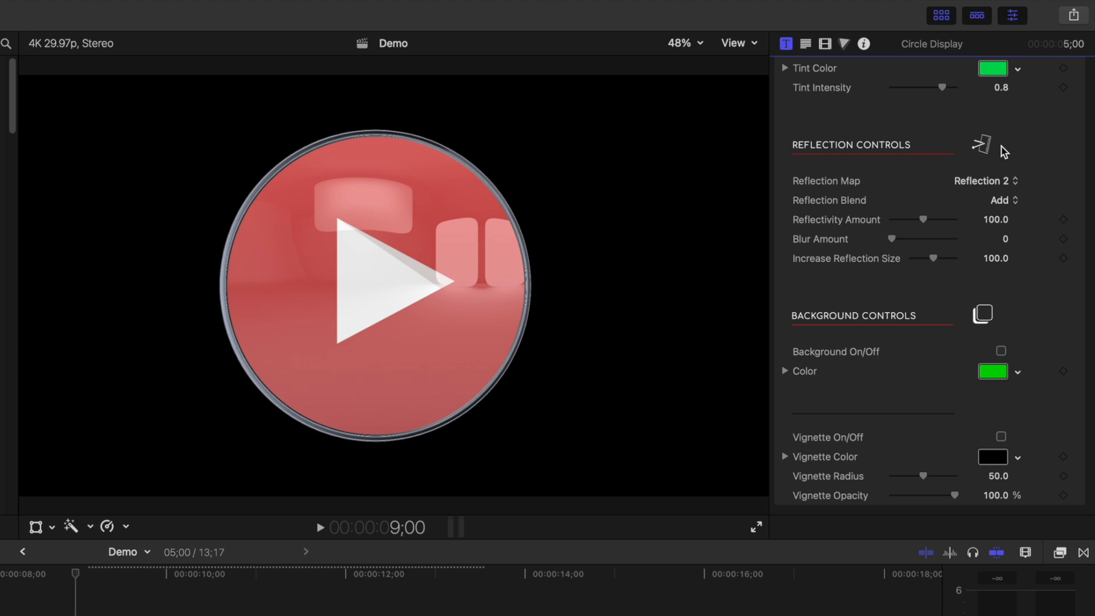
Turn on the Circle Display's background and change its color to a grey shade.
left_click(1001, 352)
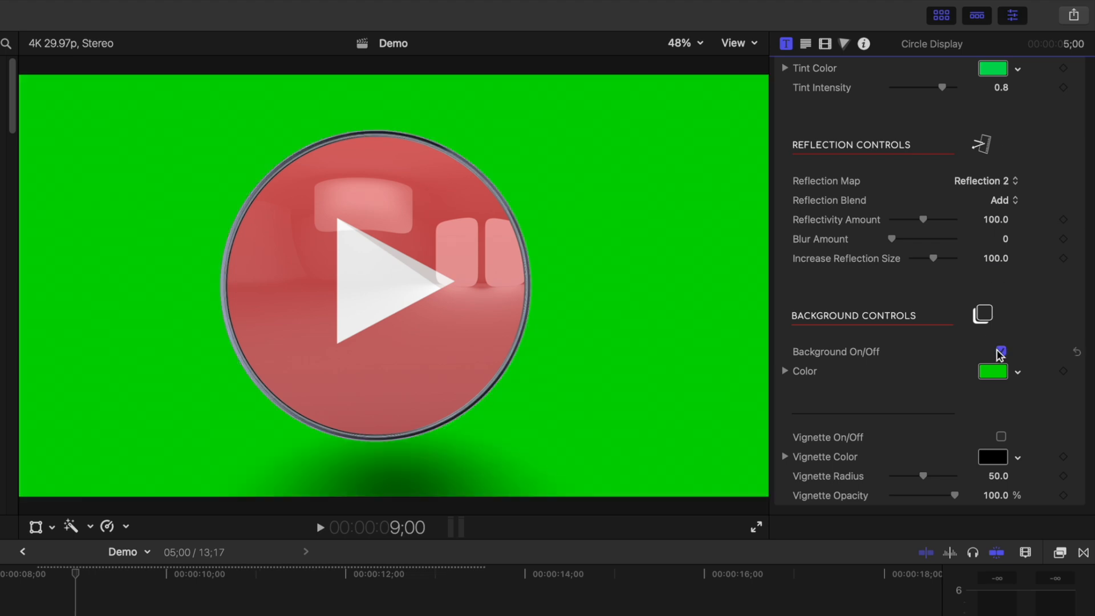
left_click(995, 376)
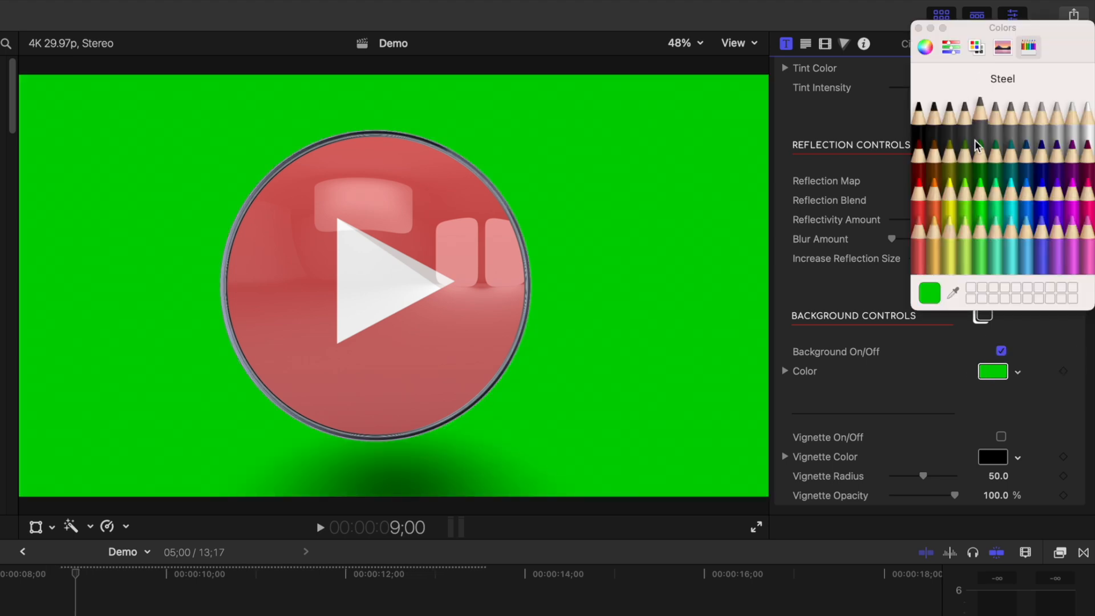
left_click(997, 128)
left_click(919, 28)
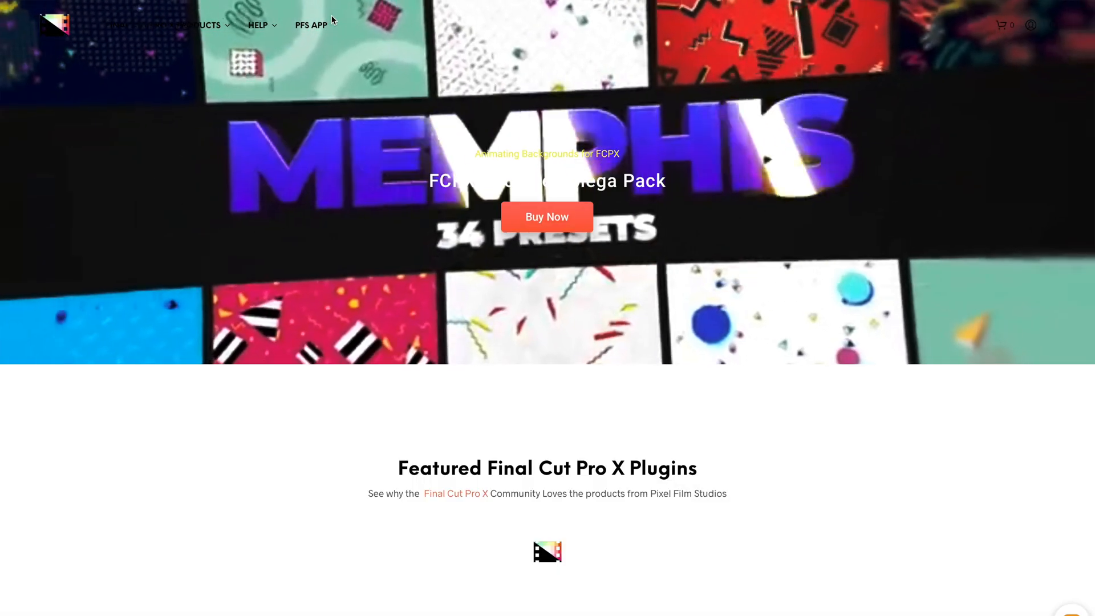
Browse the Pixel Film Studios website, and open the project settings tutorial from its comprehensive Final Cut Pro X tutorials playlist on YouTube.
scroll(333, 20, "down", 7)
scroll(333, 20, "down", 15)
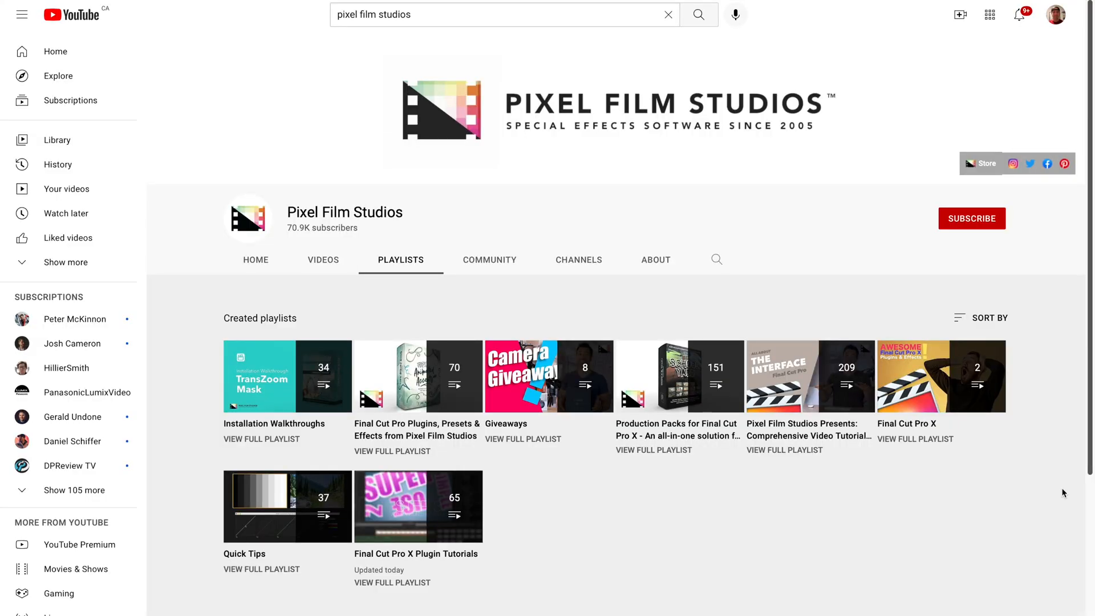
left_click(804, 450)
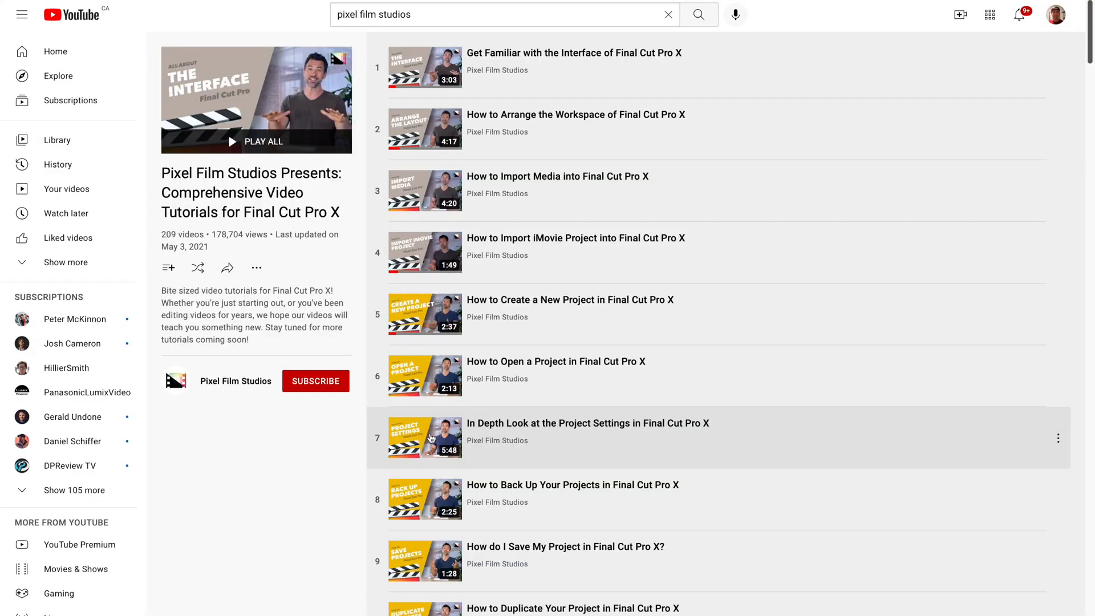
left_click(431, 438)
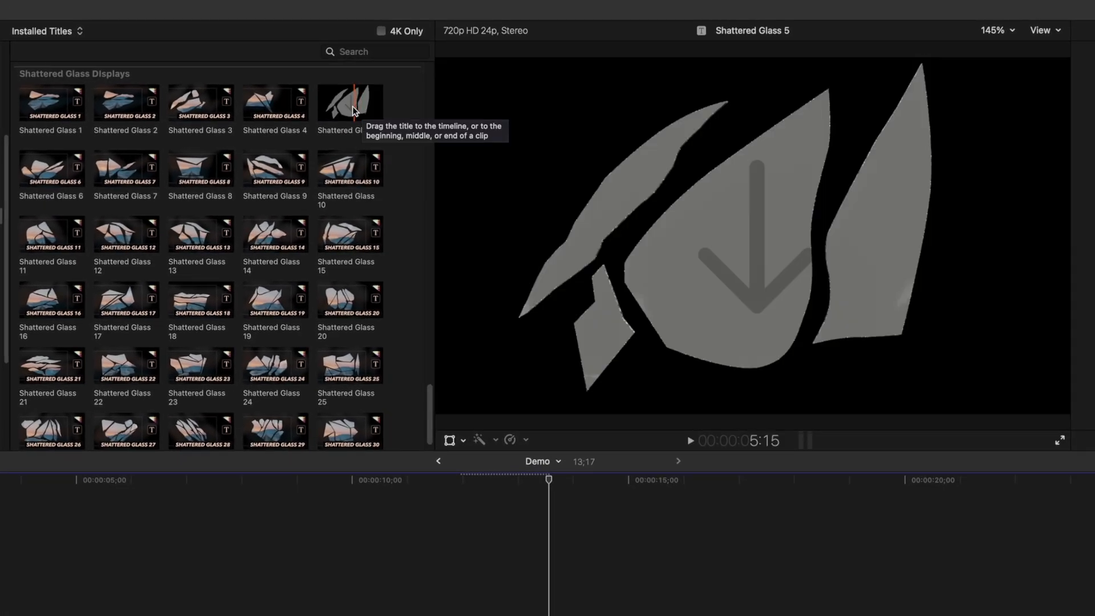
In Final Cut Pro, append the Shattered Glass 5 title to the end of the Demo timeline and select it at about 18:02.
left_click(353, 107)
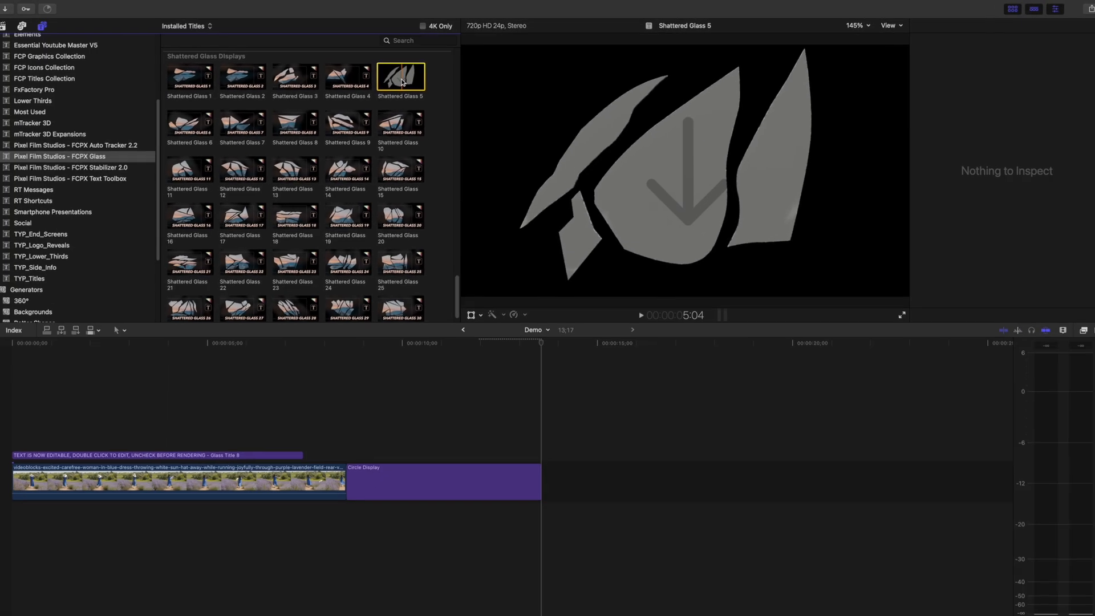
key("e")
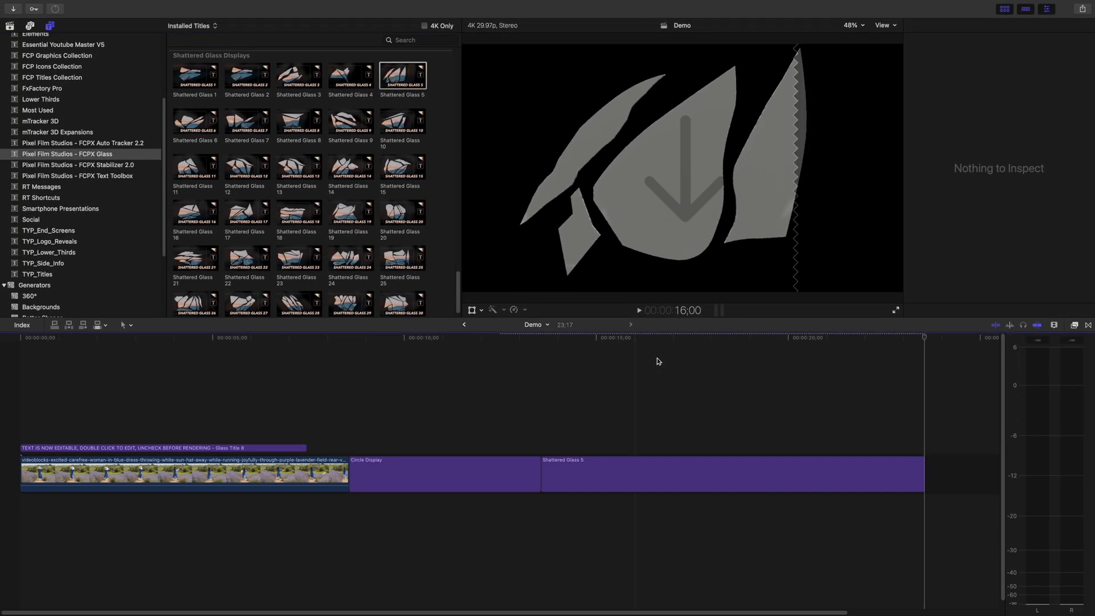
left_click(714, 416)
left_click(717, 473)
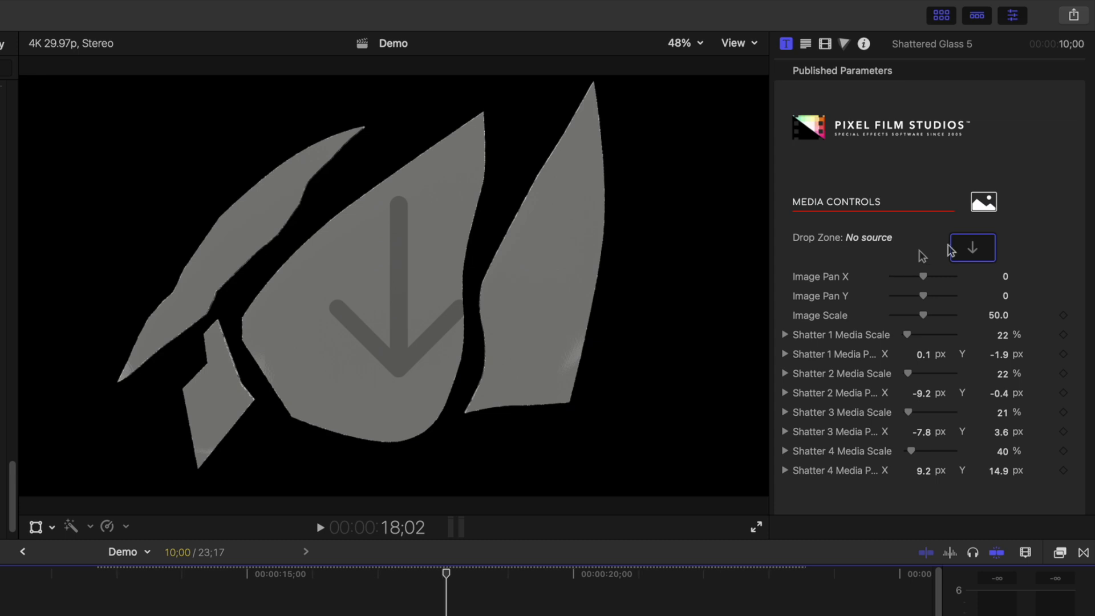
Fill the Shattered Glass 5 drop zone with the group-of-friends beach selfie clip from the library.
left_click(973, 243)
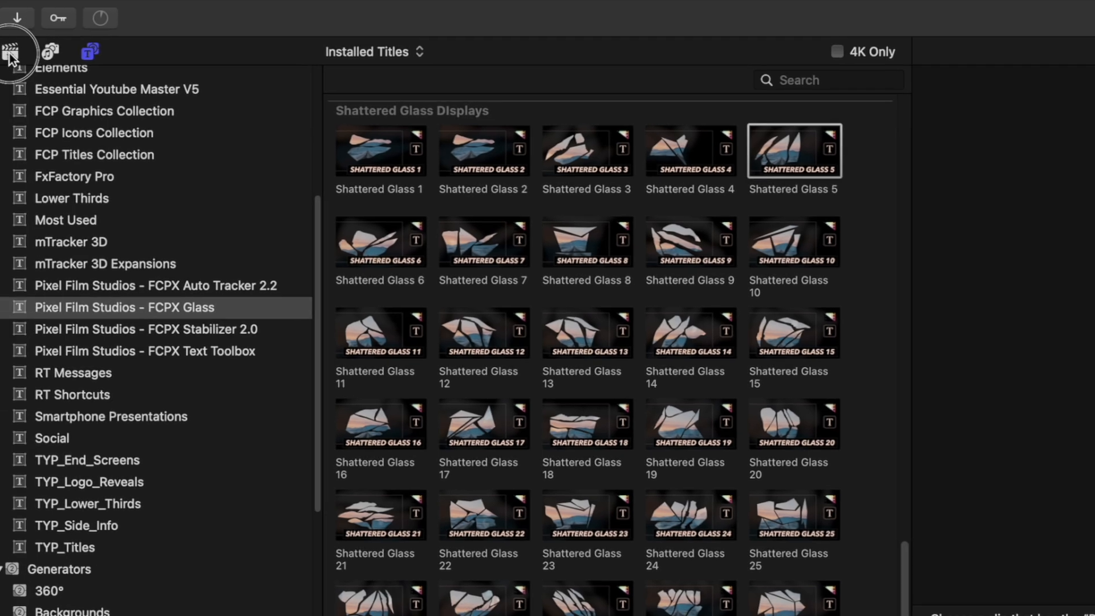
left_click(12, 51)
left_click(56, 186)
left_click(351, 123)
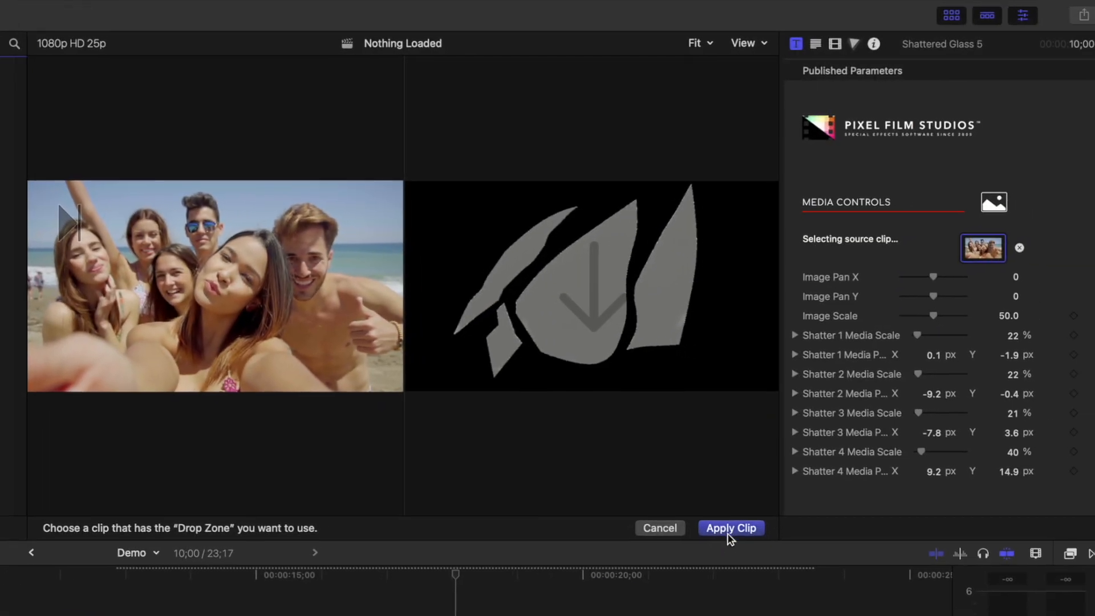
left_click(730, 529)
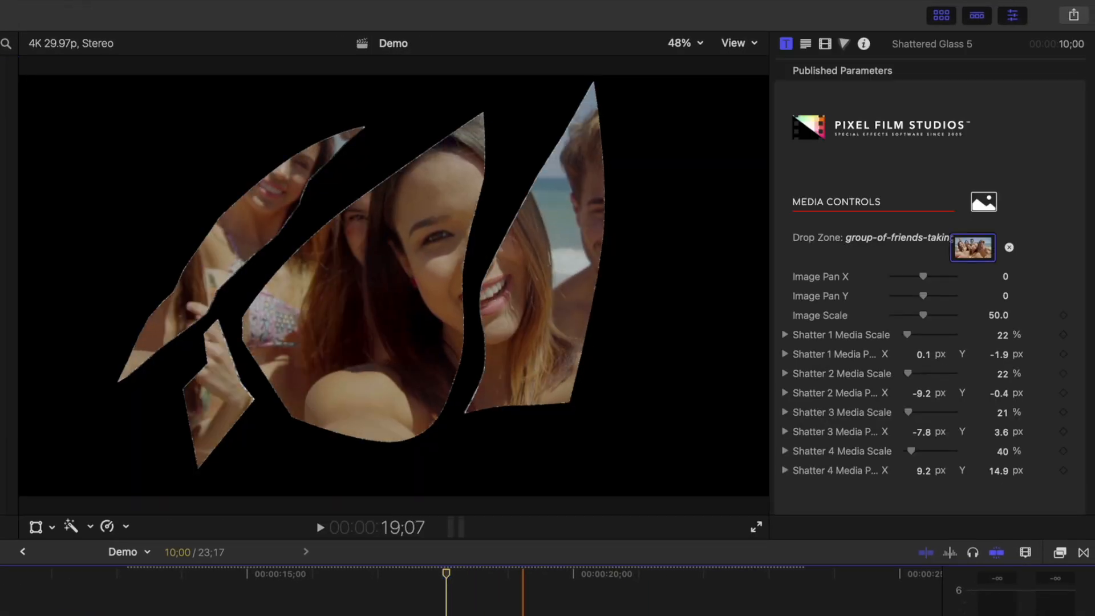
Set Image Pan X to -152, Image Scale to 44.75, and Shatter 3 media position to X -8.5 px and Y 5.8 px.
left_click_drag(925, 279, 909, 278)
left_click_drag(923, 316, 918, 318)
left_click_drag(908, 276, 912, 279)
left_click_drag(921, 431, 921, 432)
left_click_drag(1003, 433, 1002, 425)
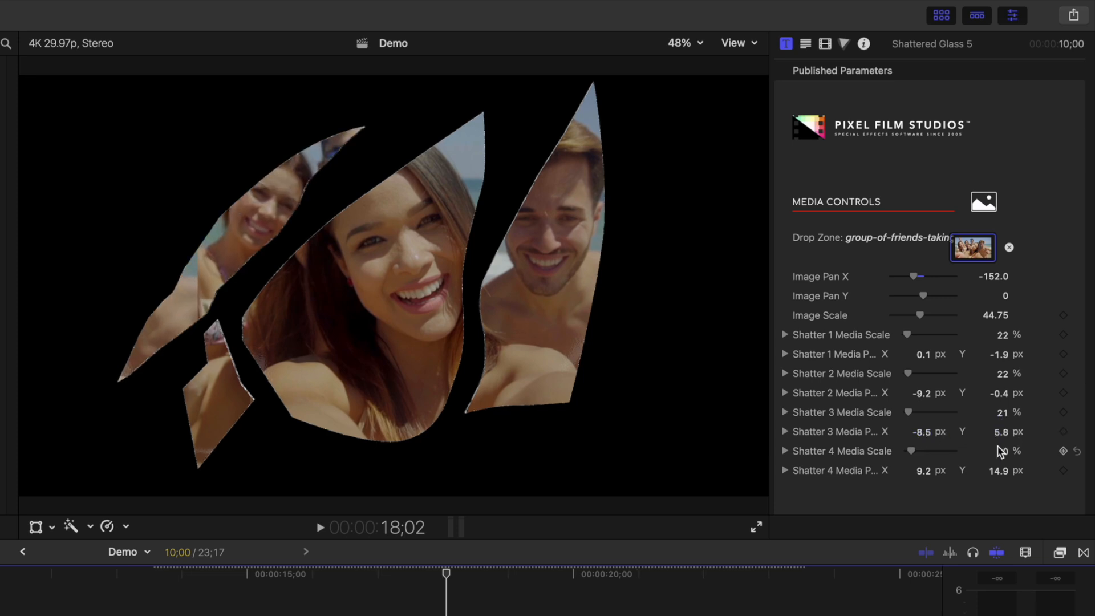
Move to the start of Shattered Glass 5 at 13:17 and adjust the camera position's Z and X values.
scroll(1052, 394, "down", 10)
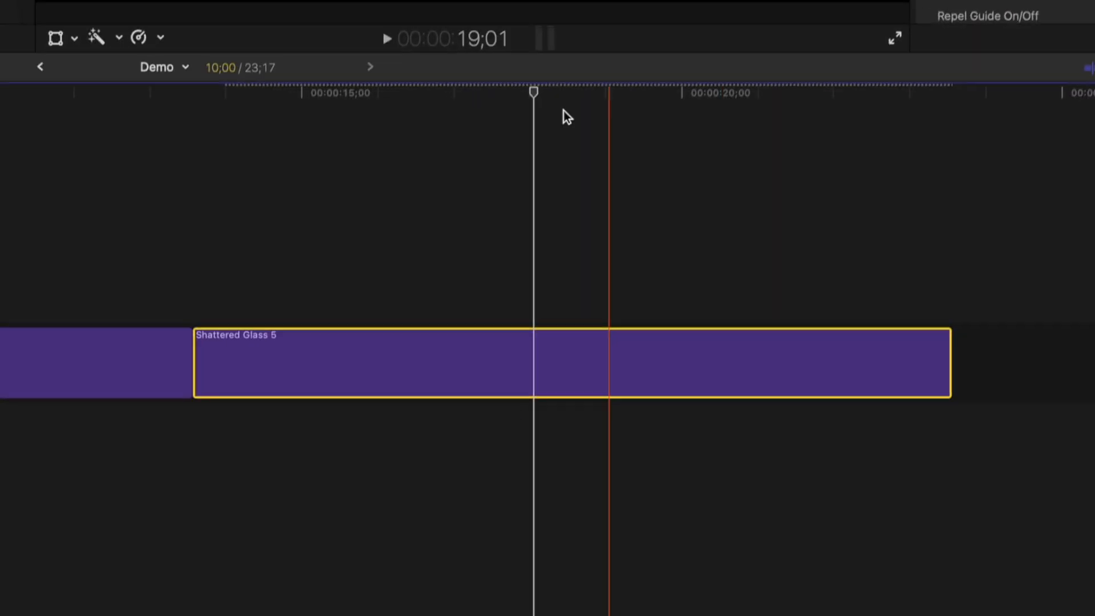
left_click_drag(447, 571, 162, 615)
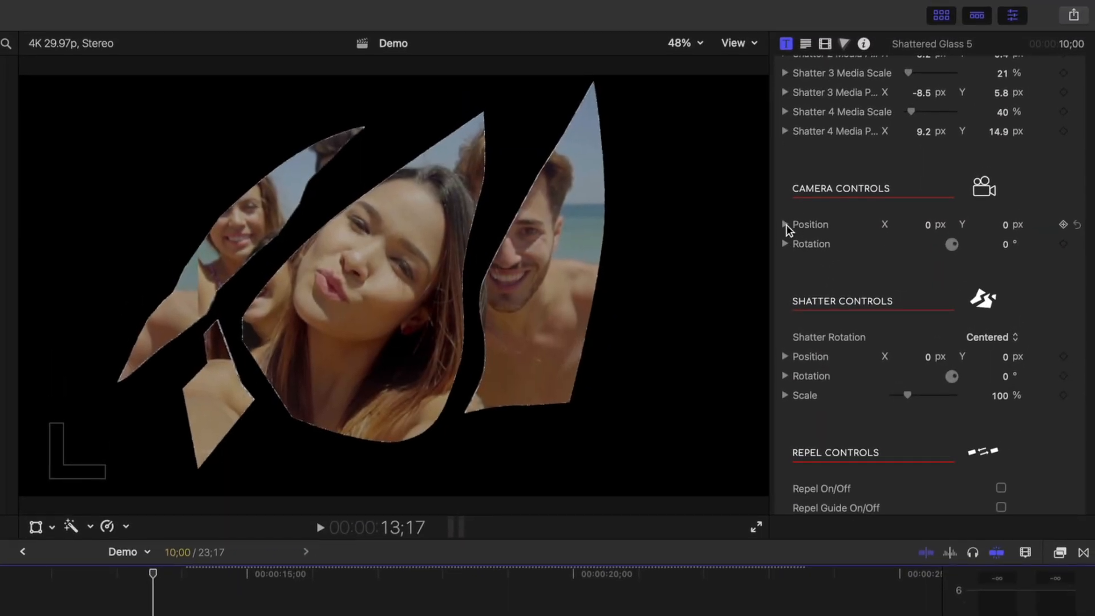
left_click(786, 226)
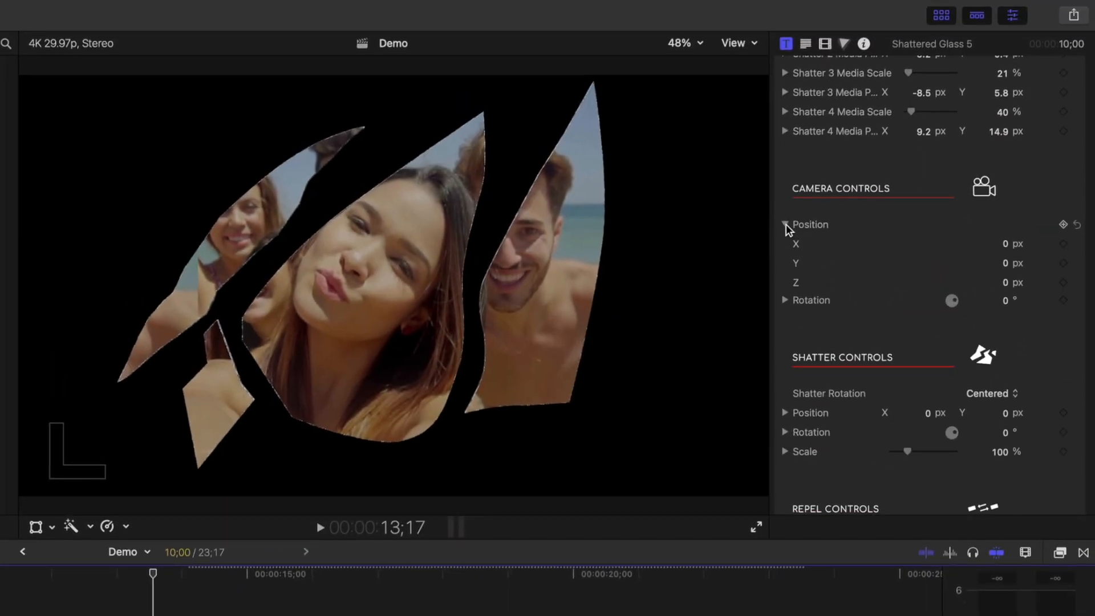
left_click_drag(1006, 286, 1005, 333)
left_click_drag(1006, 246, 1011, 254)
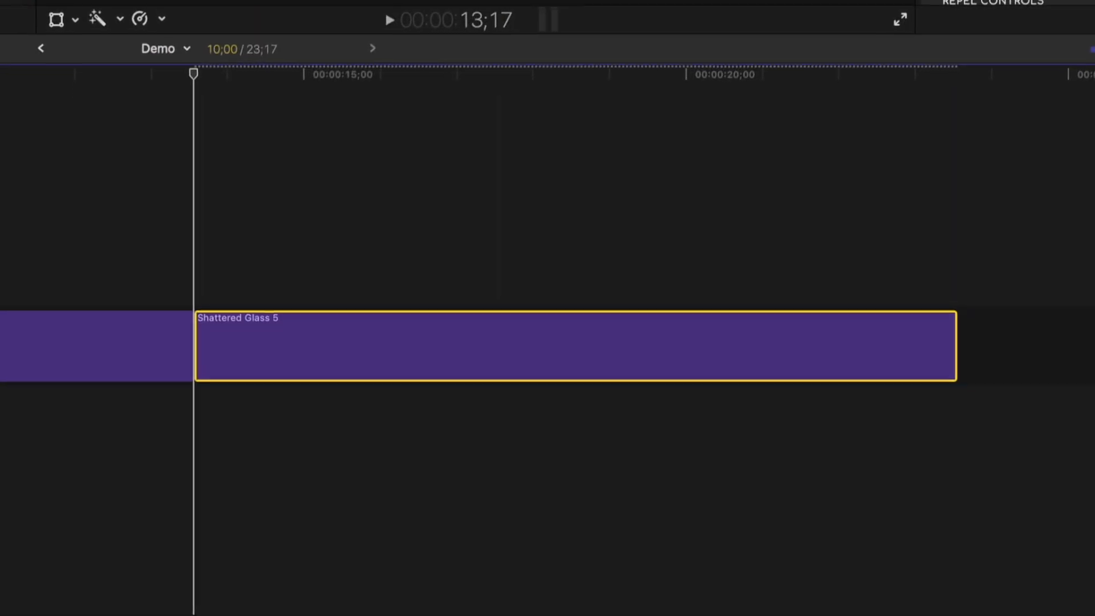
Move to the last frame of Shattered Glass 5 at 23:16 and set the camera position Z to -10.01 px.
key("Down")
key("Left")
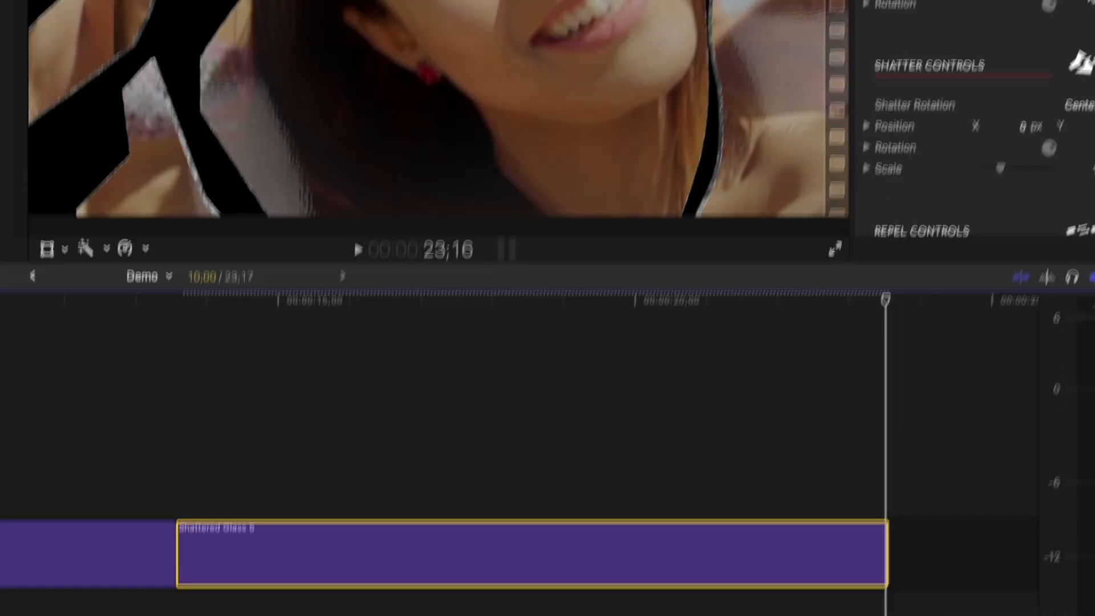
mouse_move(993, 283)
left_mouse_down()
mouse_move(992, 266)
mouse_move(991, 280)
left_mouse_up()
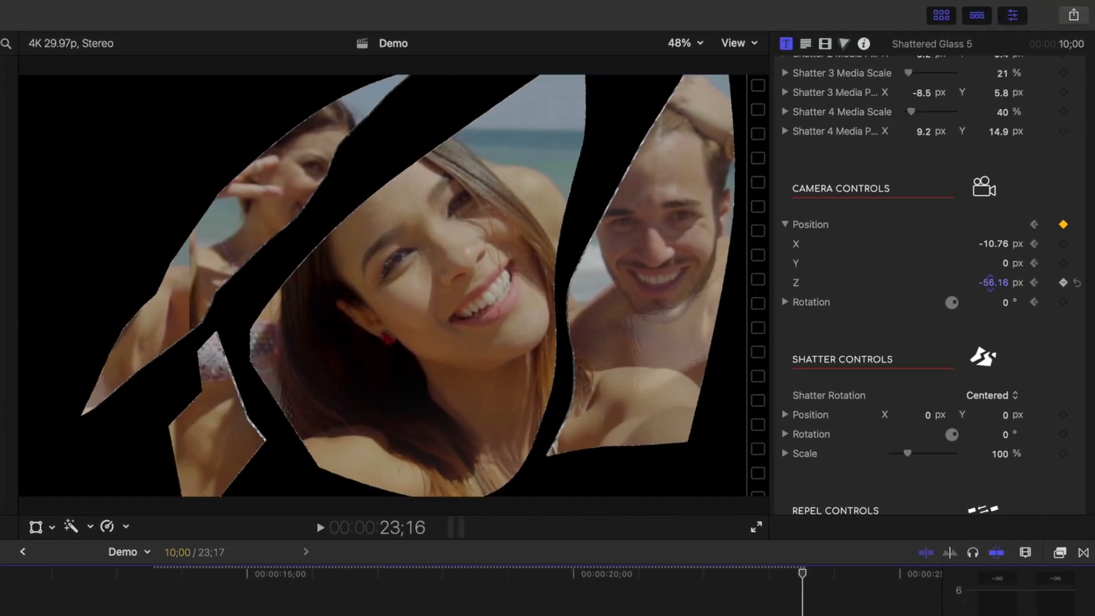
Switch the Shatter Rotation mode of Shattered Glass 5 to Rotation 2.
scroll(992, 288, "down", 5)
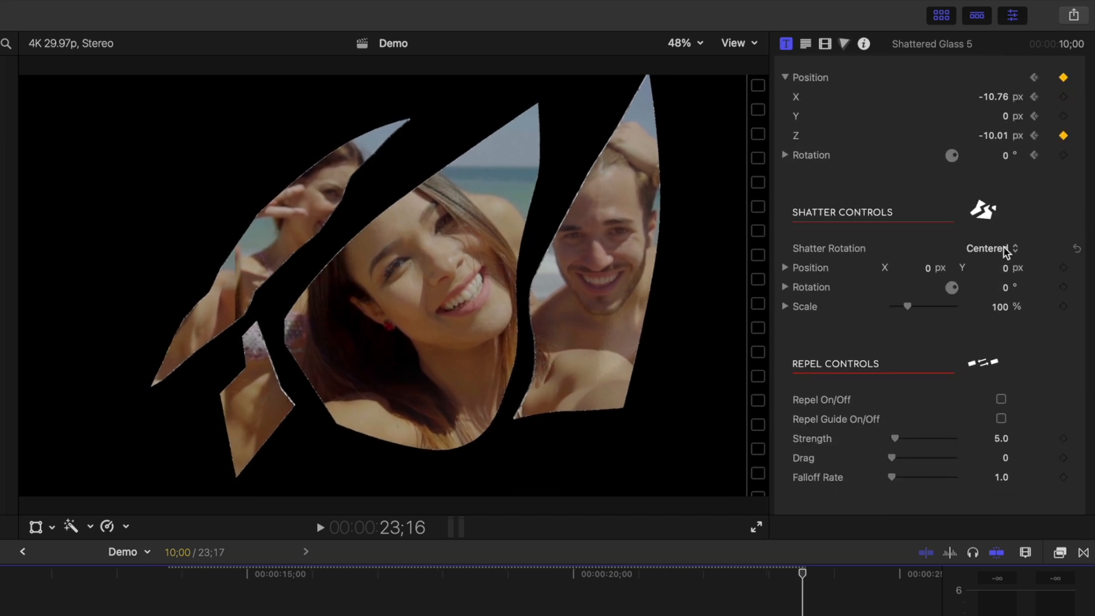
left_click(1013, 251)
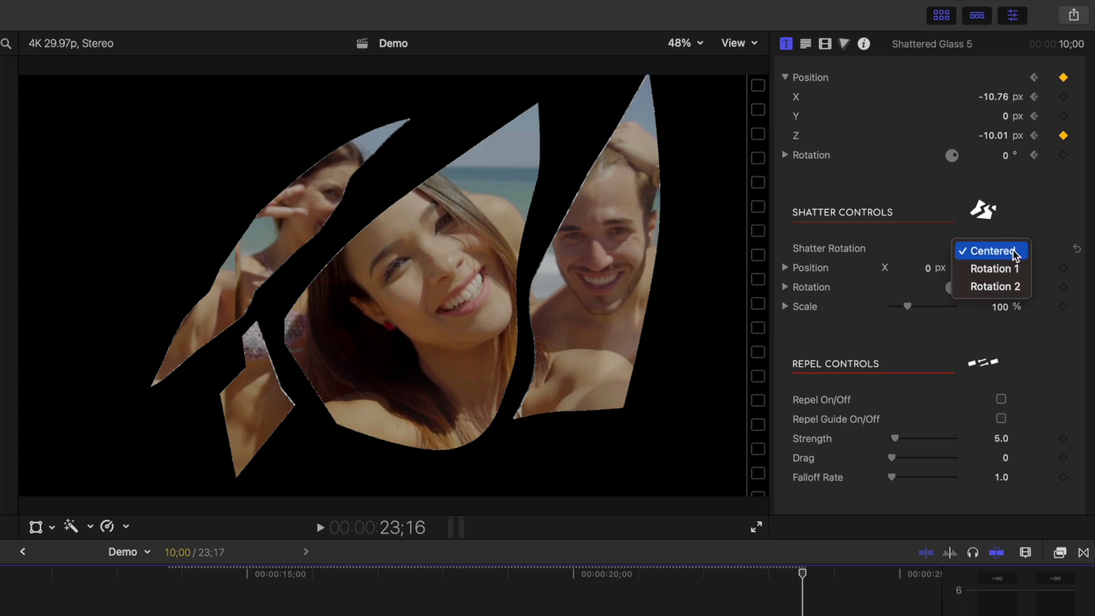
left_click(1018, 287)
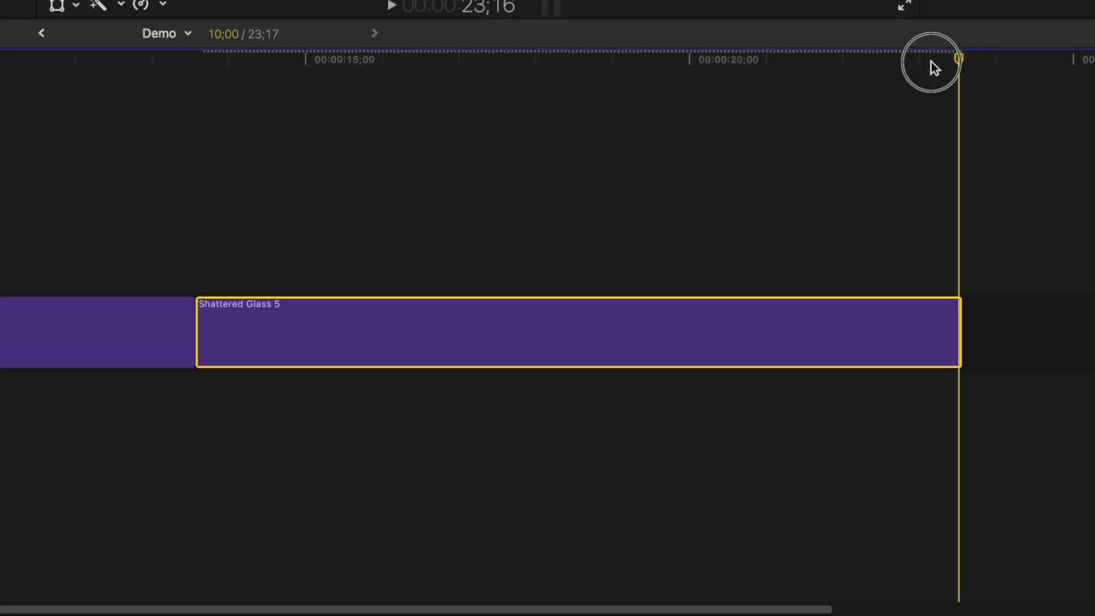
At the title's start, 13:17, set shatter position X to -2.0 px, adjust its Y rotation, and set Z rotation to -2.2° and scale to 126%.
left_click_drag(933, 62, 201, 143)
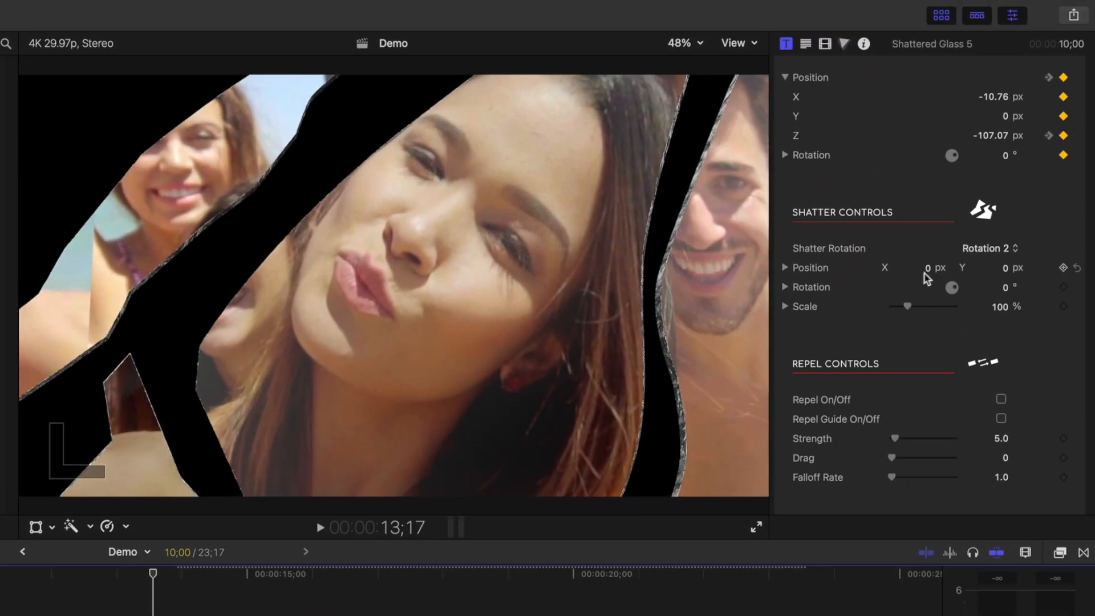
left_click_drag(928, 267, 781, 291)
left_click(785, 288)
left_click_drag(1008, 326, 1005, 350)
left_click_drag(908, 384, 912, 384)
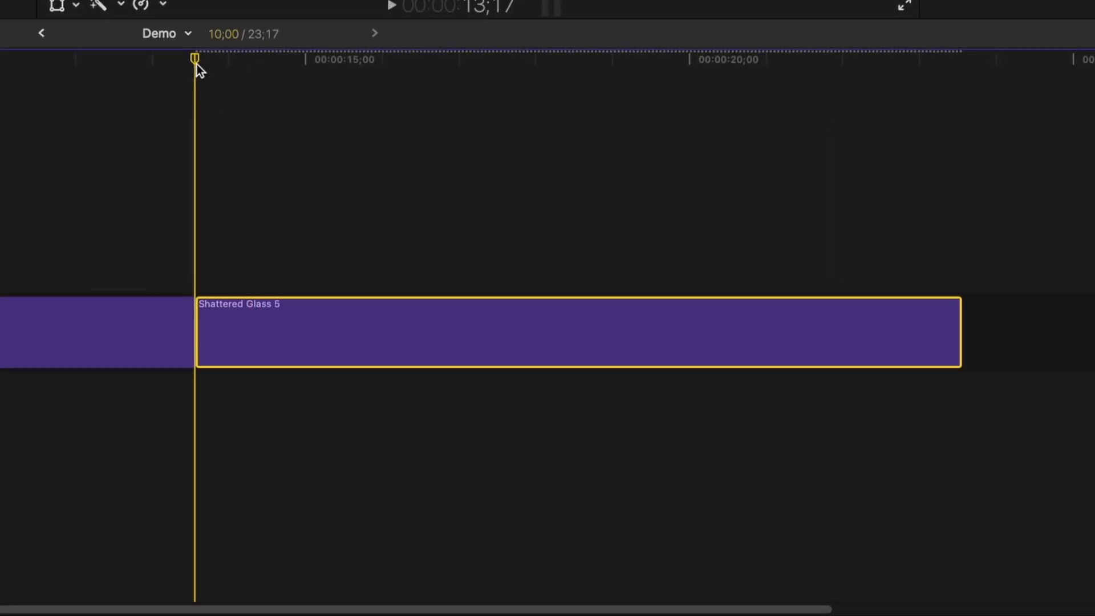
Move to the title's last frame at 23:16 and set the shatter's Y rotation to 34.6°.
left_click(776, 615)
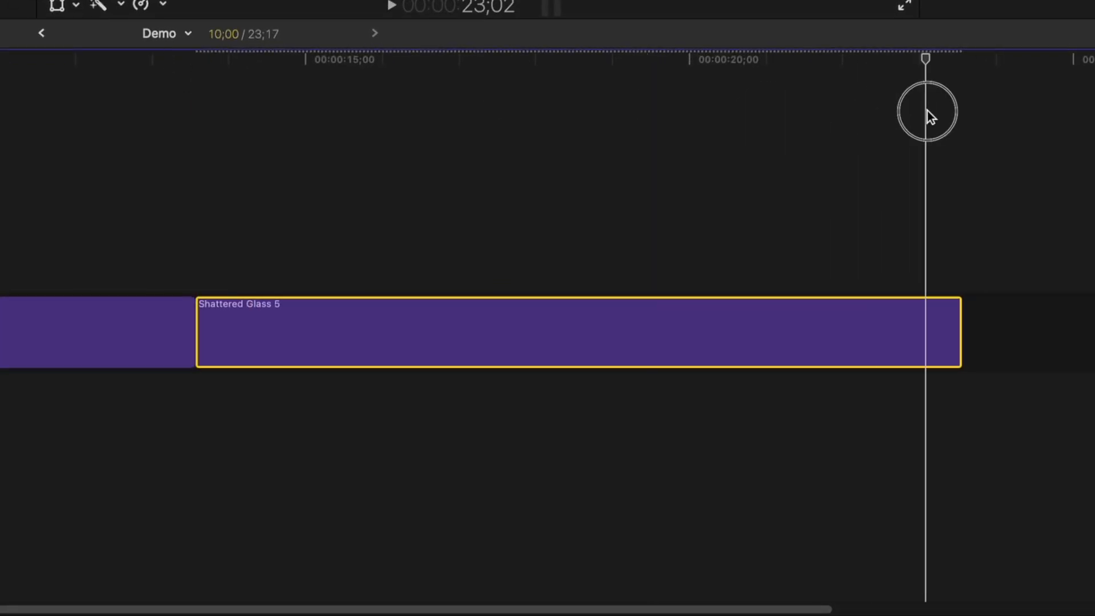
left_click_drag(928, 111, 965, 111)
mouse_move(998, 324)
left_mouse_down()
mouse_move(998, 282)
mouse_move(1003, 330)
left_mouse_up()
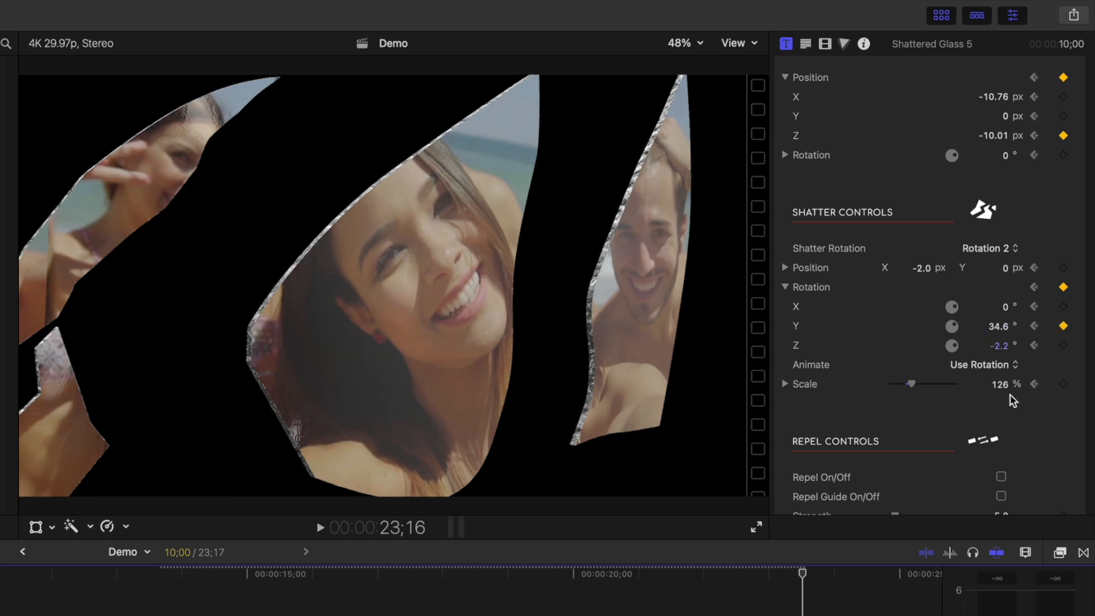
Turn on Repel for the glass shards and set its Strength to 0.3.
scroll(1013, 401, "down", 5)
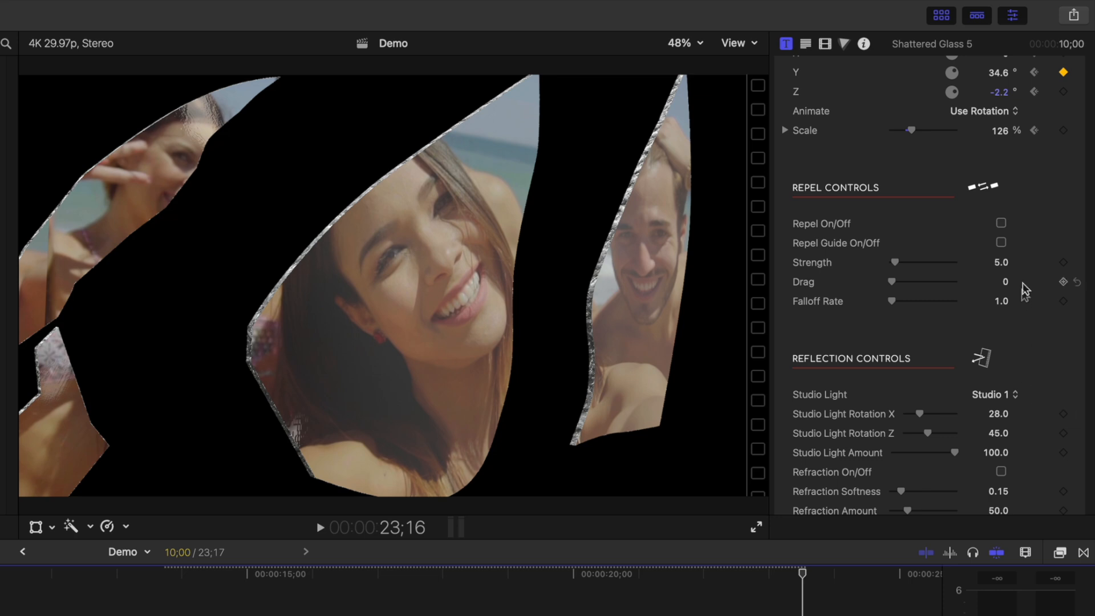
left_click(1005, 224)
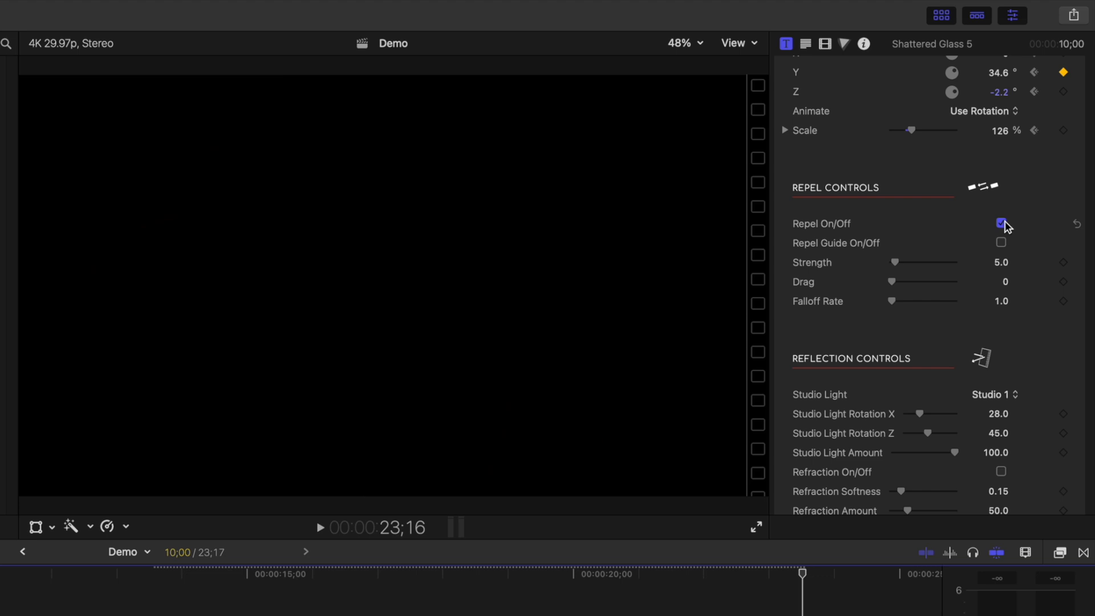
left_click(1003, 263)
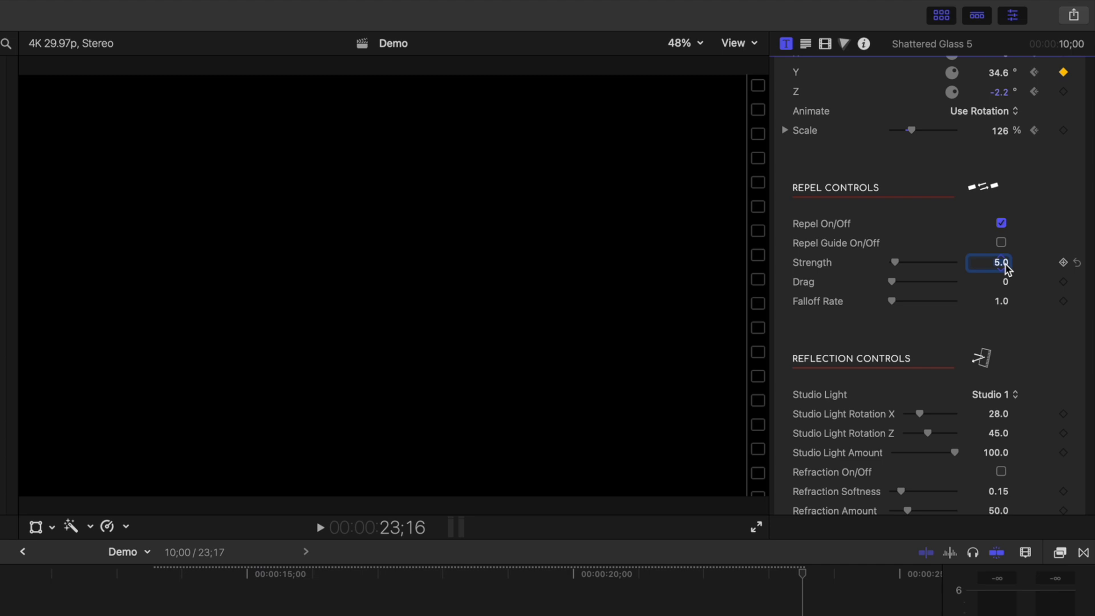
key("Return")
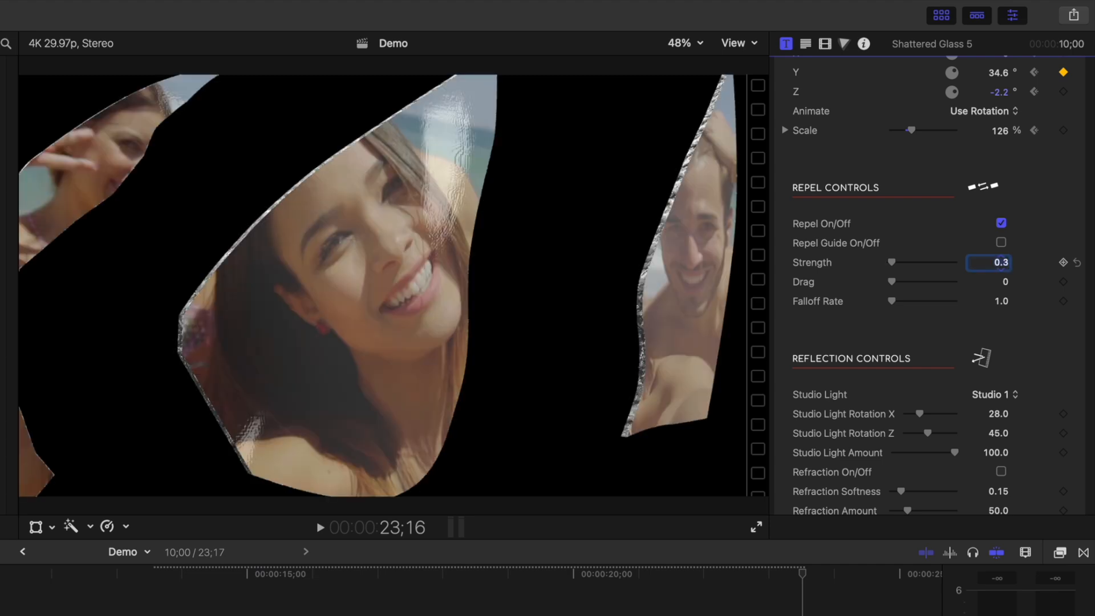
Turn on the background of Shattered Glass 5 and raise the BG Gradient Amount to about 53.
scroll(1007, 257, "down", 5)
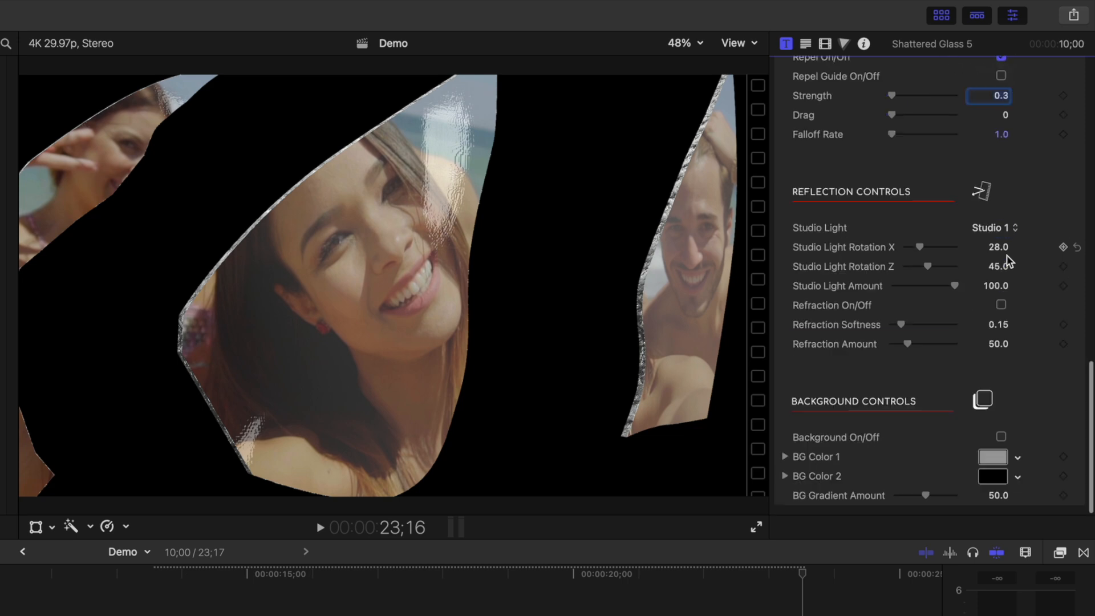
left_click(1002, 438)
left_click_drag(926, 496, 928, 502)
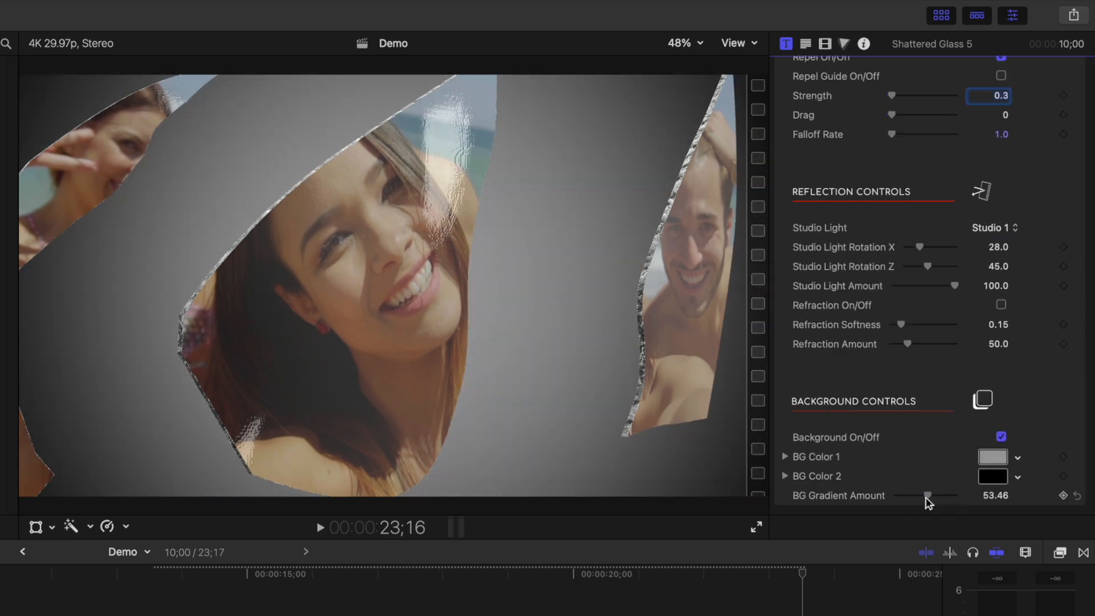